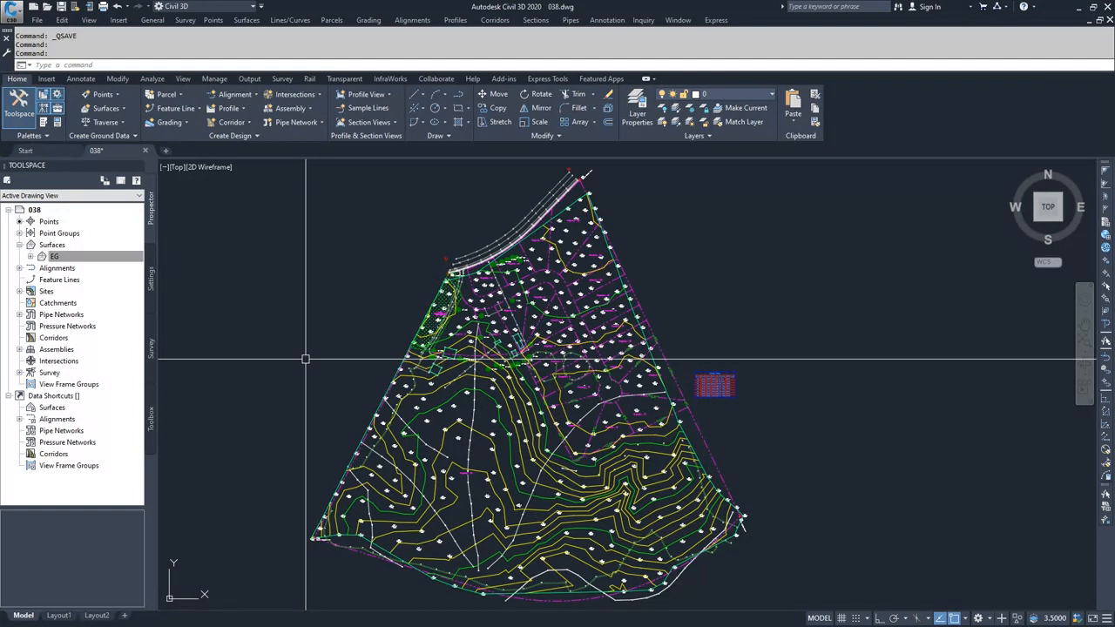
Expand the EG surface and its definition to show its data components, including breaklines
click(53, 257)
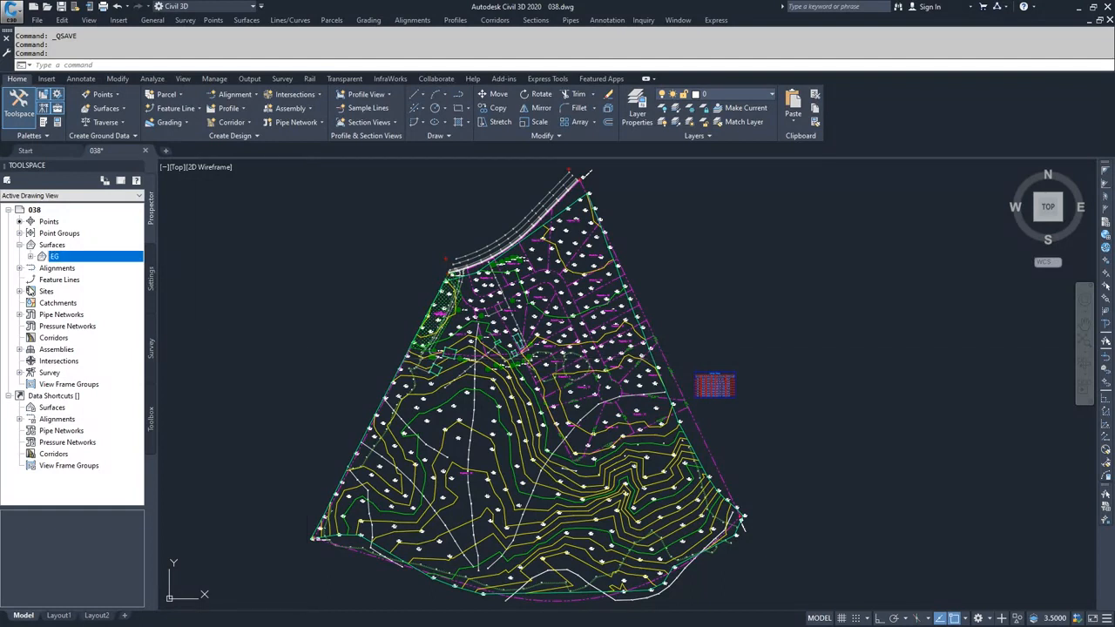
click(30, 257)
click(41, 292)
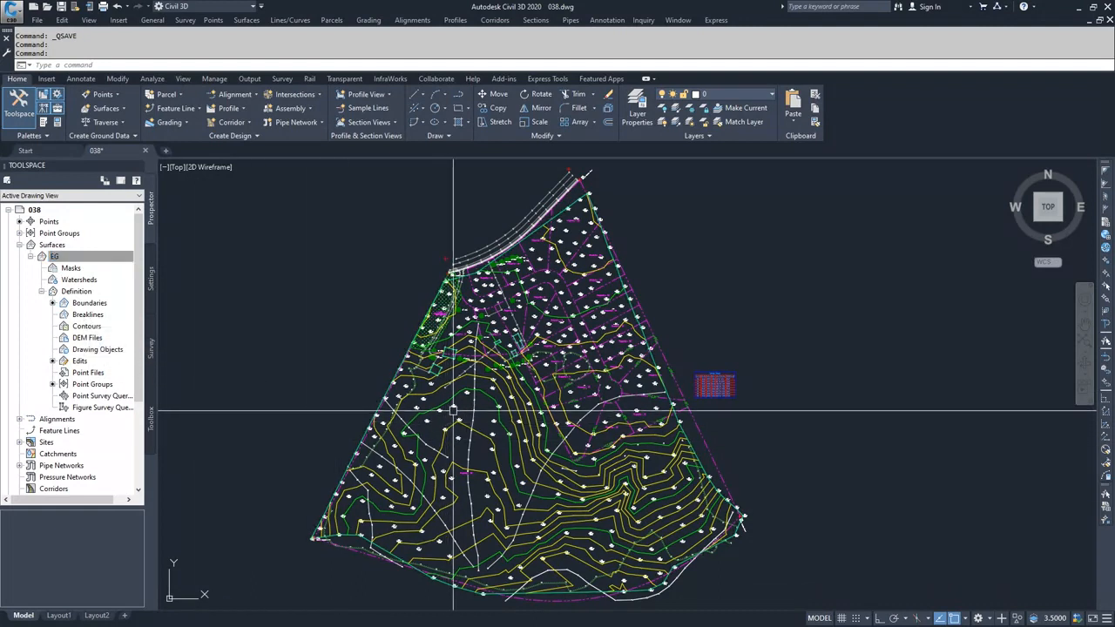
mouse_move(453, 409)
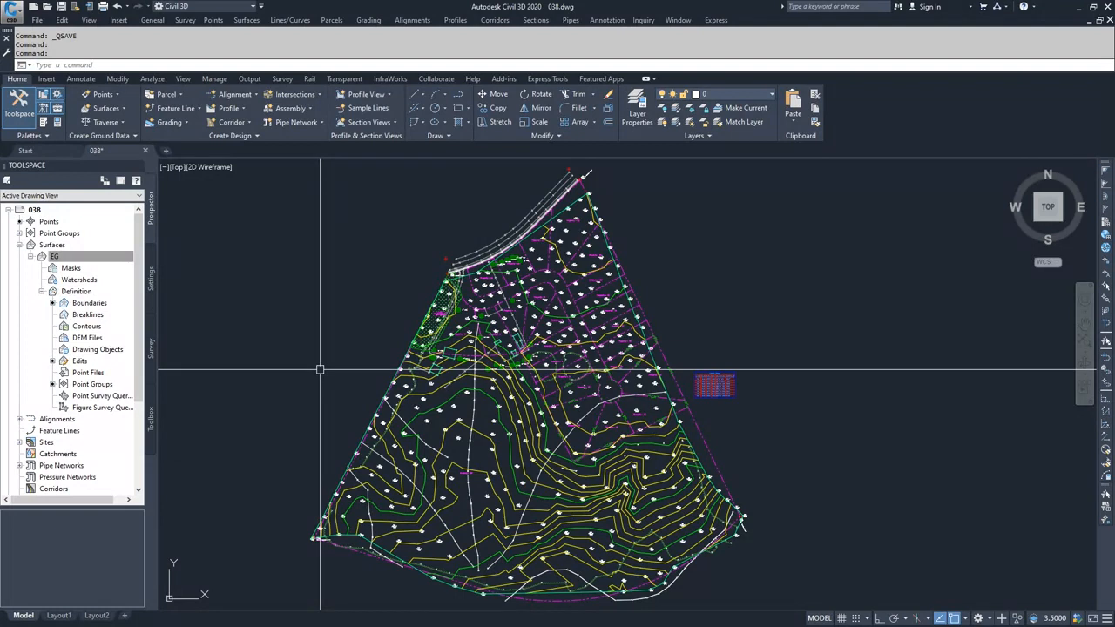
click(475, 394)
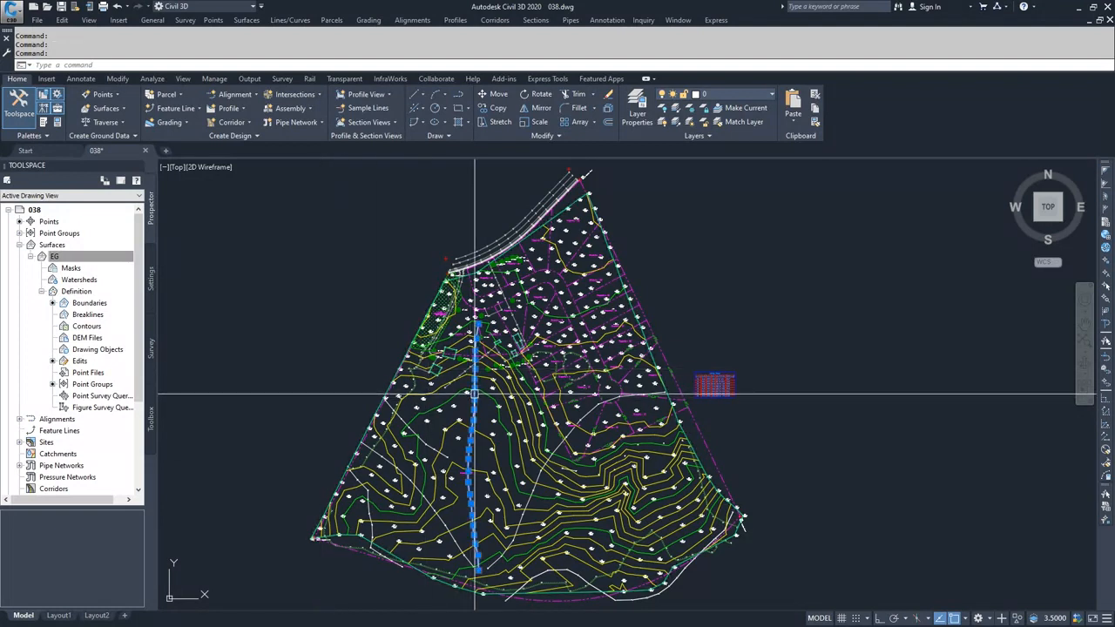
click(421, 464)
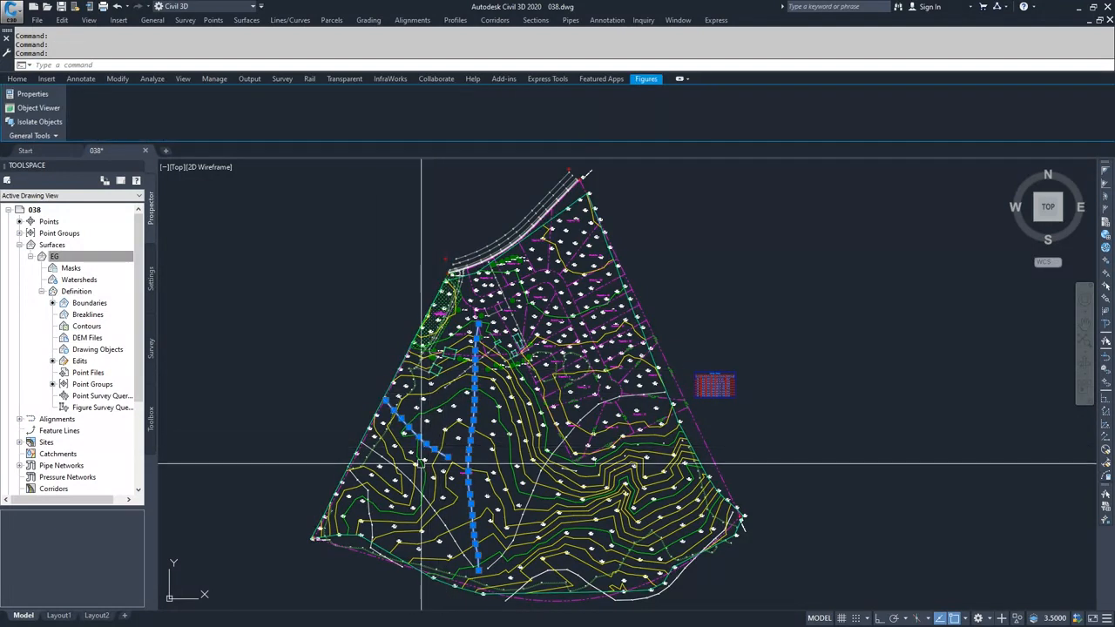
click(79, 316)
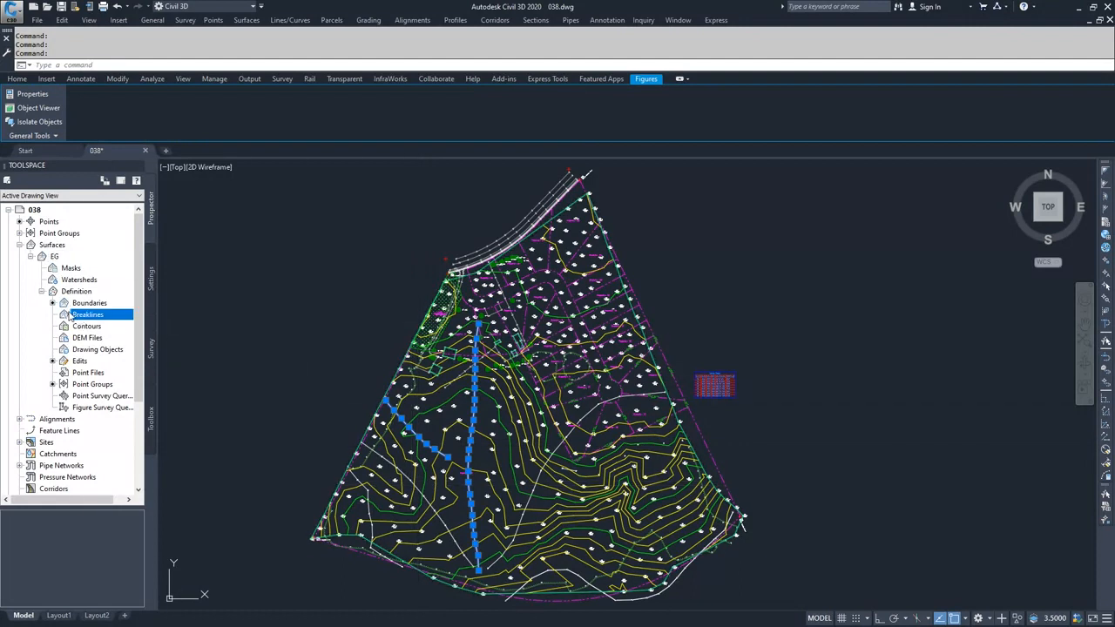
right_click(81, 317)
click(108, 322)
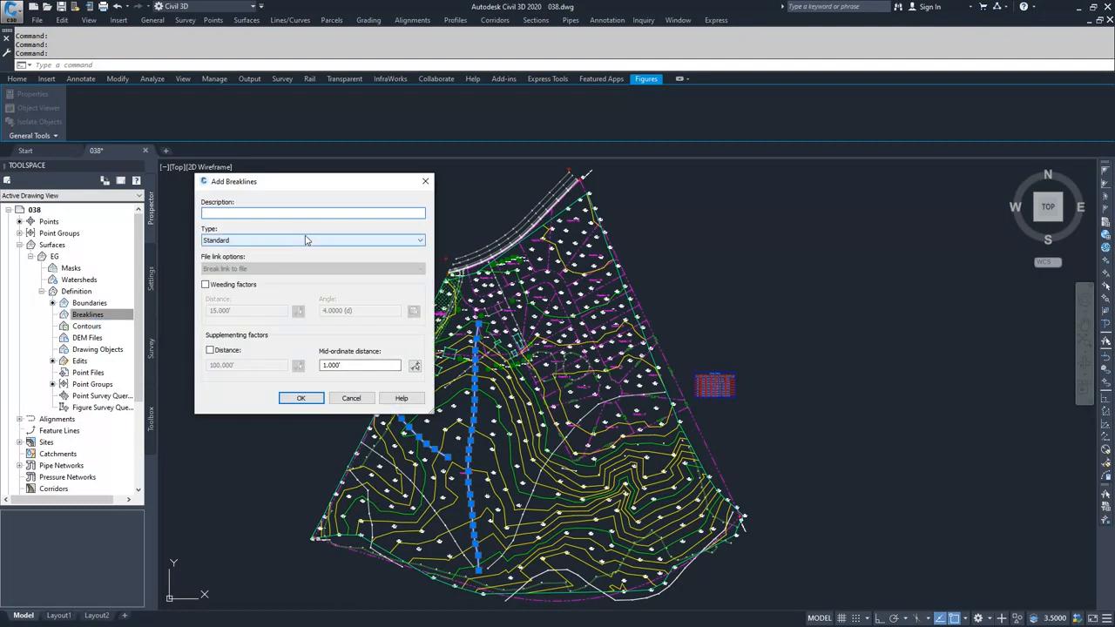
click(350, 399)
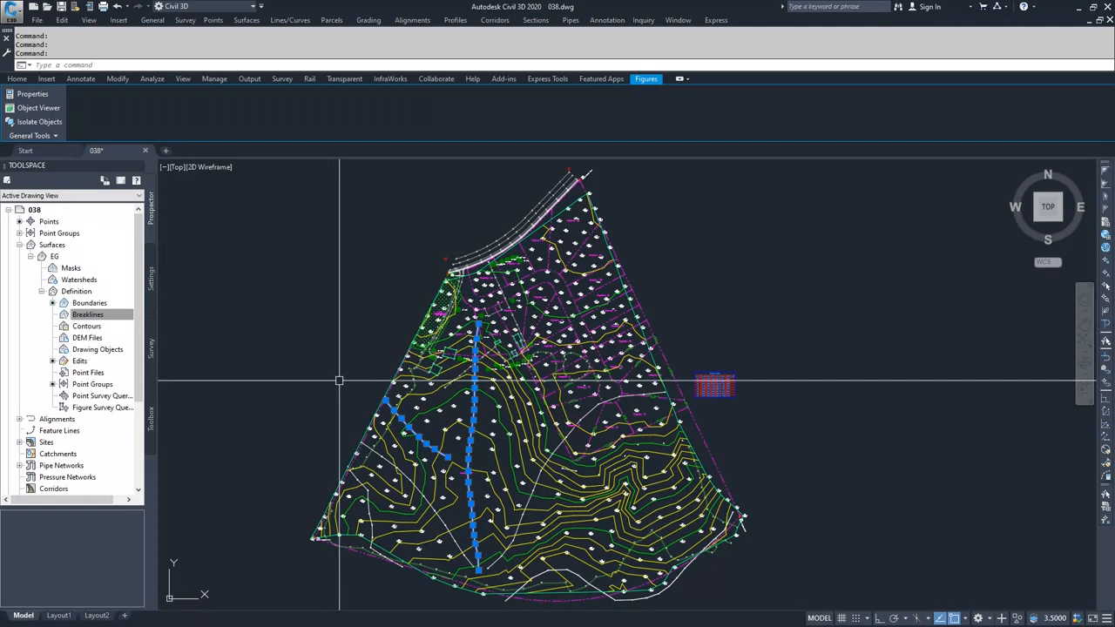
key(Escape)
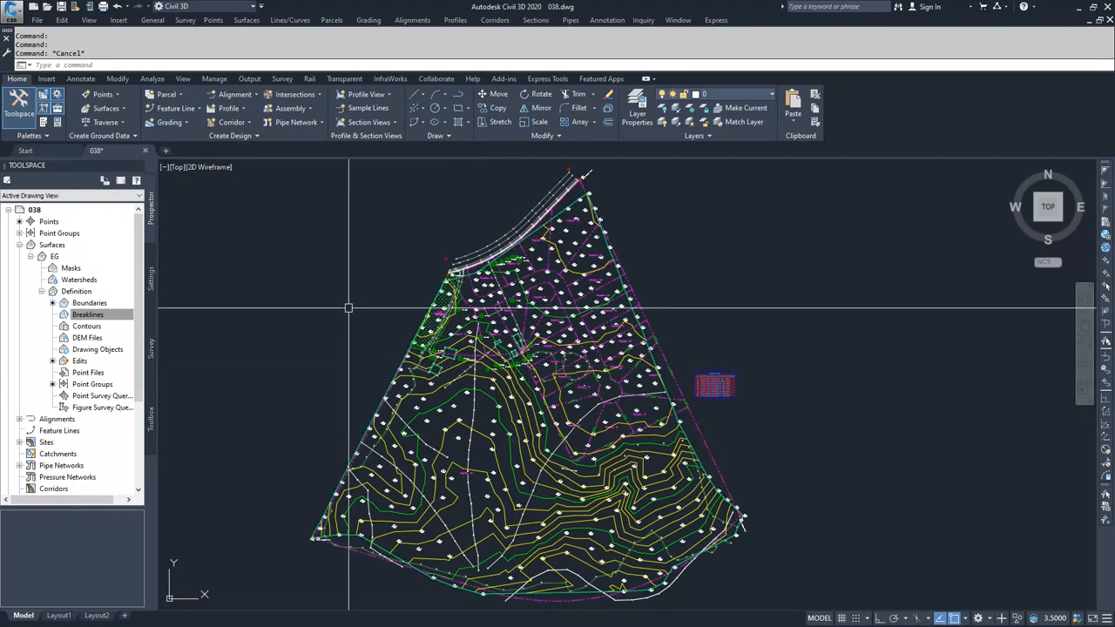
scroll(523, 361, up, 5)
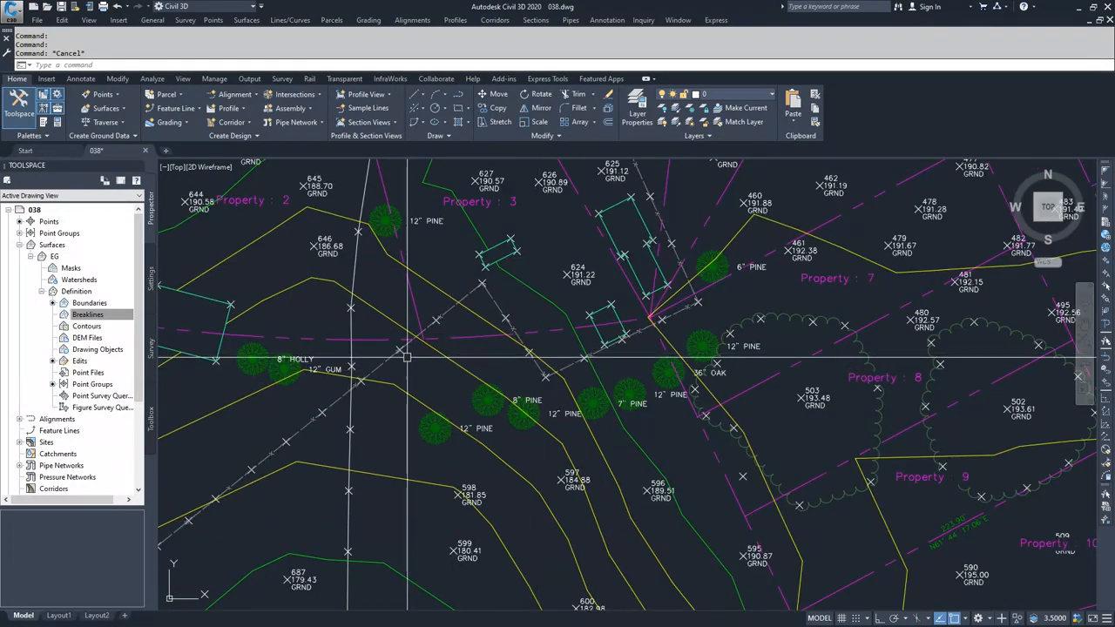
mouse_move(383, 362)
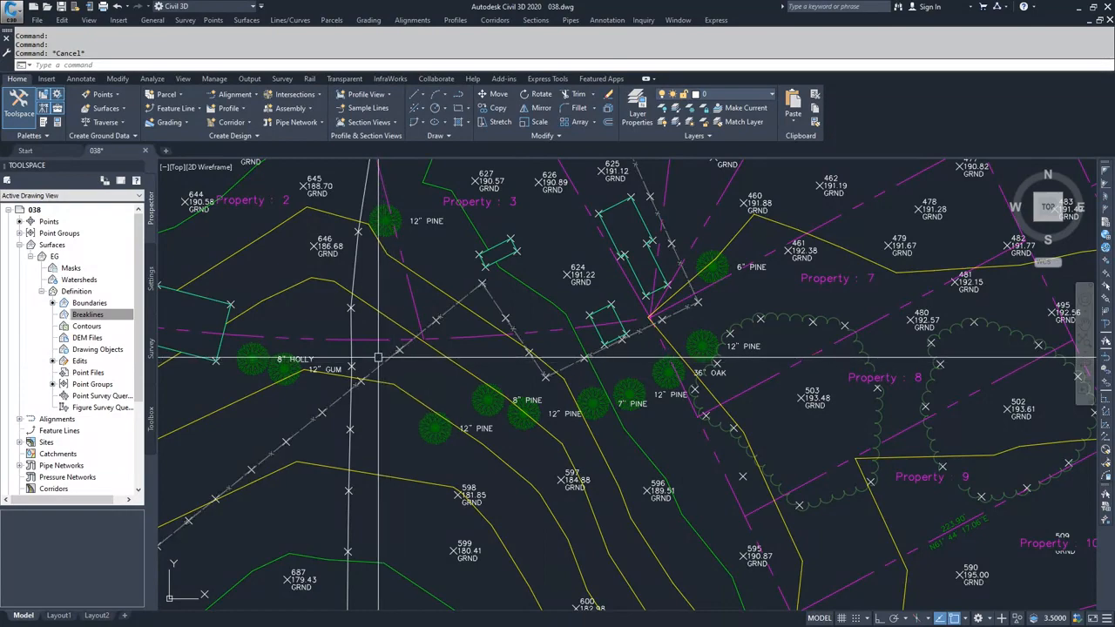
scroll(525, 444, down, 7)
scroll(524, 444, up, 3)
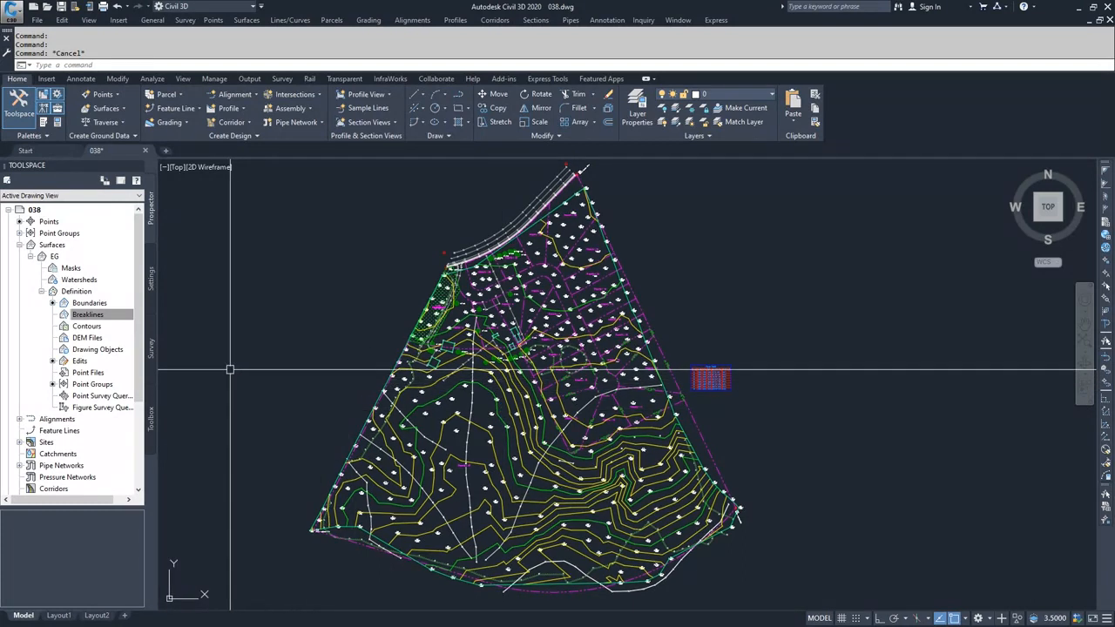
Open the Survey database for editing and list its figures
click(152, 359)
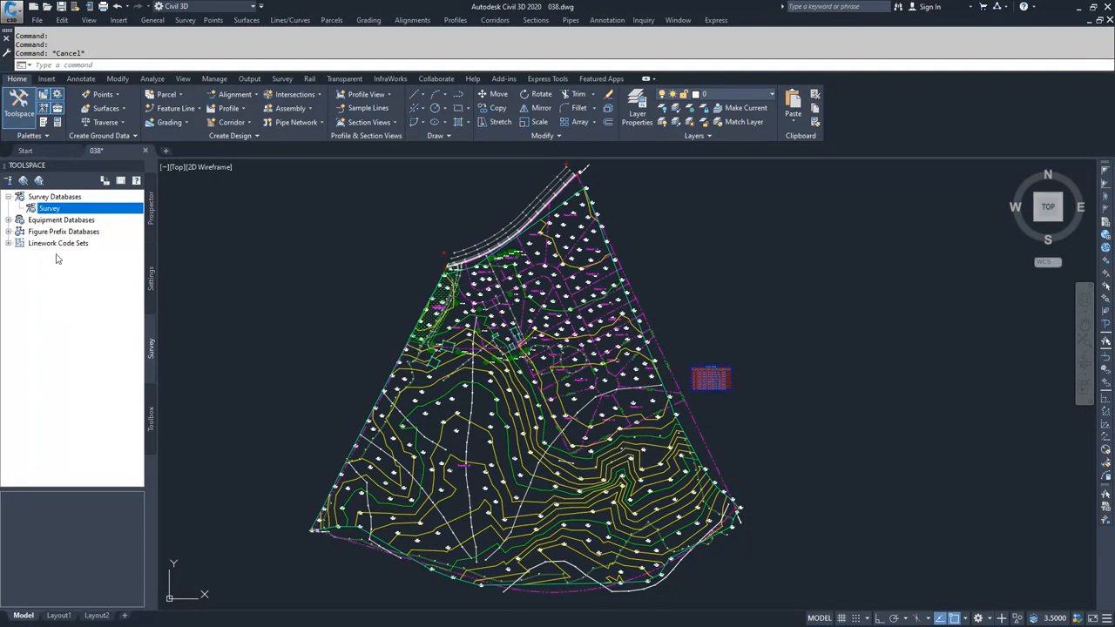
right_click(50, 212)
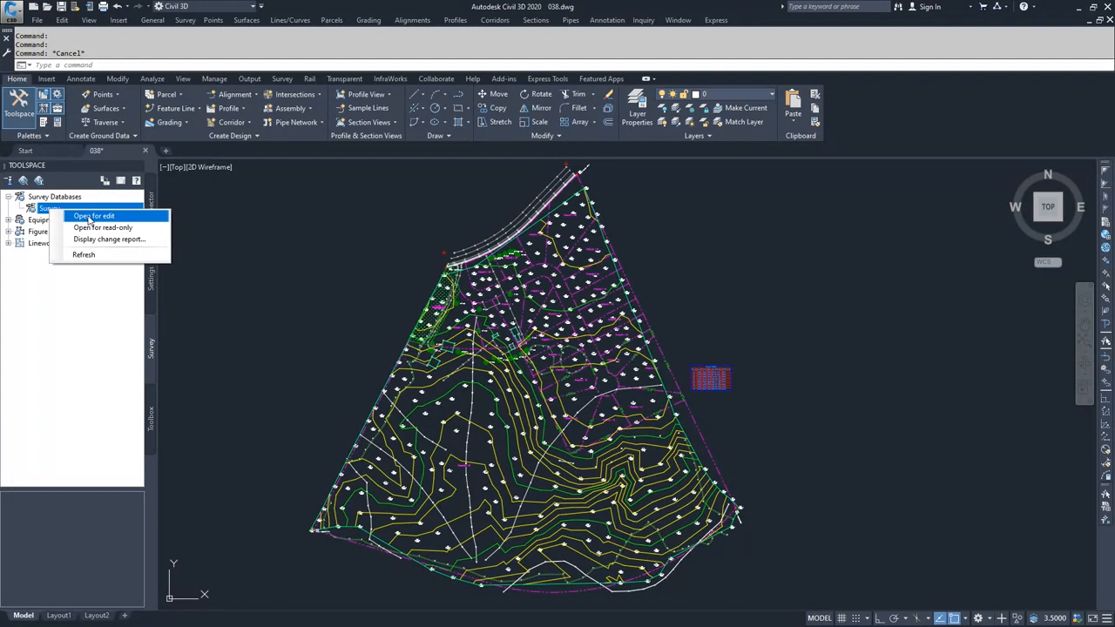
click(90, 217)
click(61, 278)
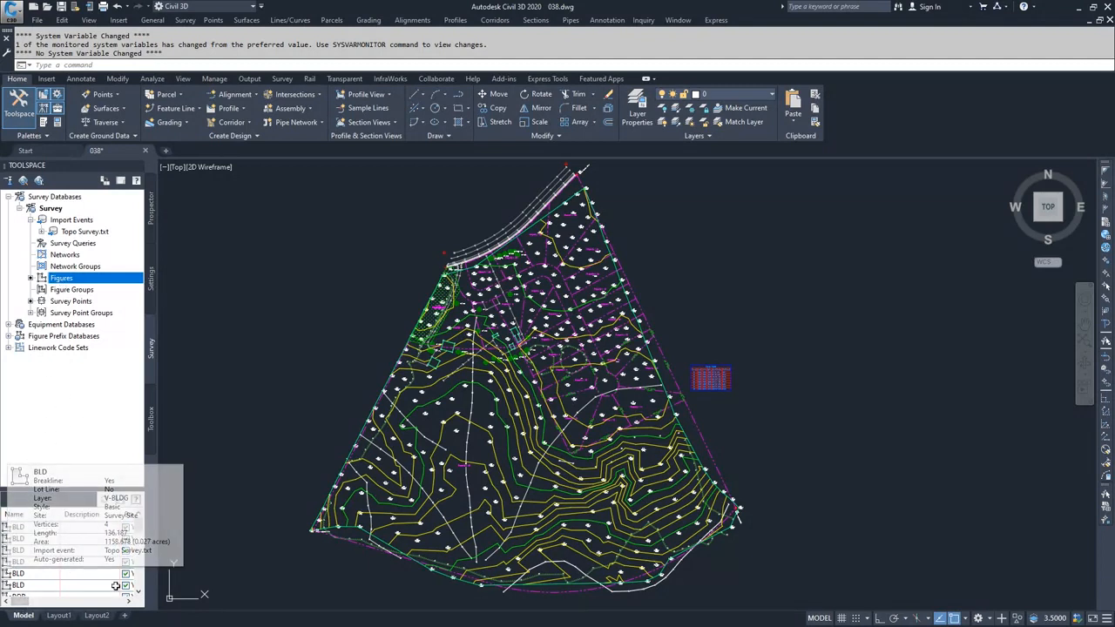
Examine the Breakline property of the figures in the Survey database
click(129, 601)
click(129, 601)
click(129, 601)
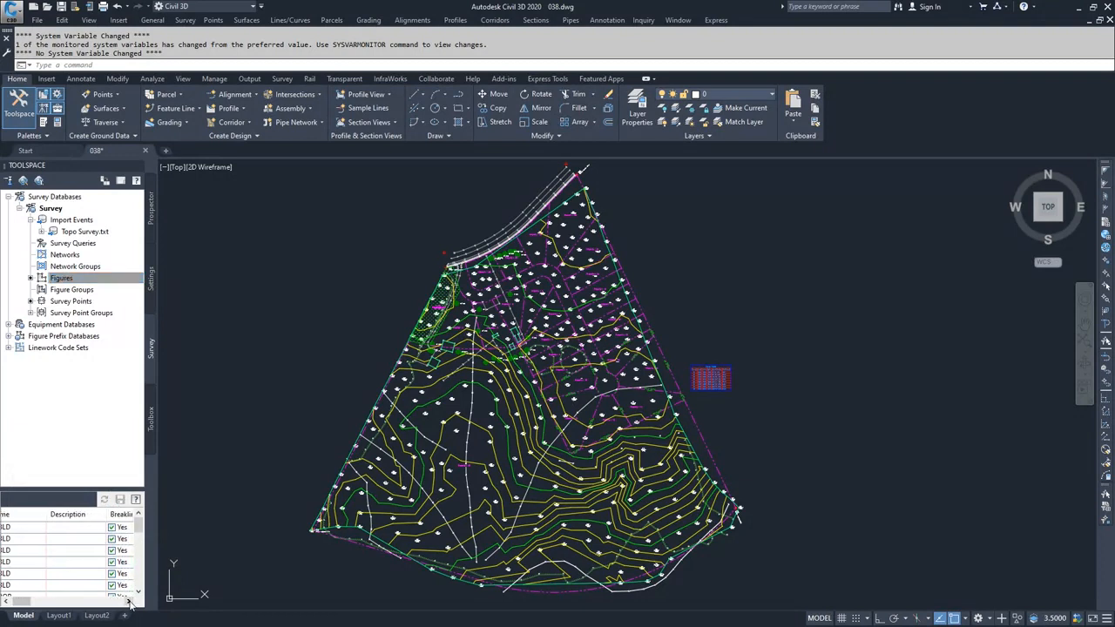
click(129, 601)
click(129, 601)
click(129, 601)
click(129, 601)
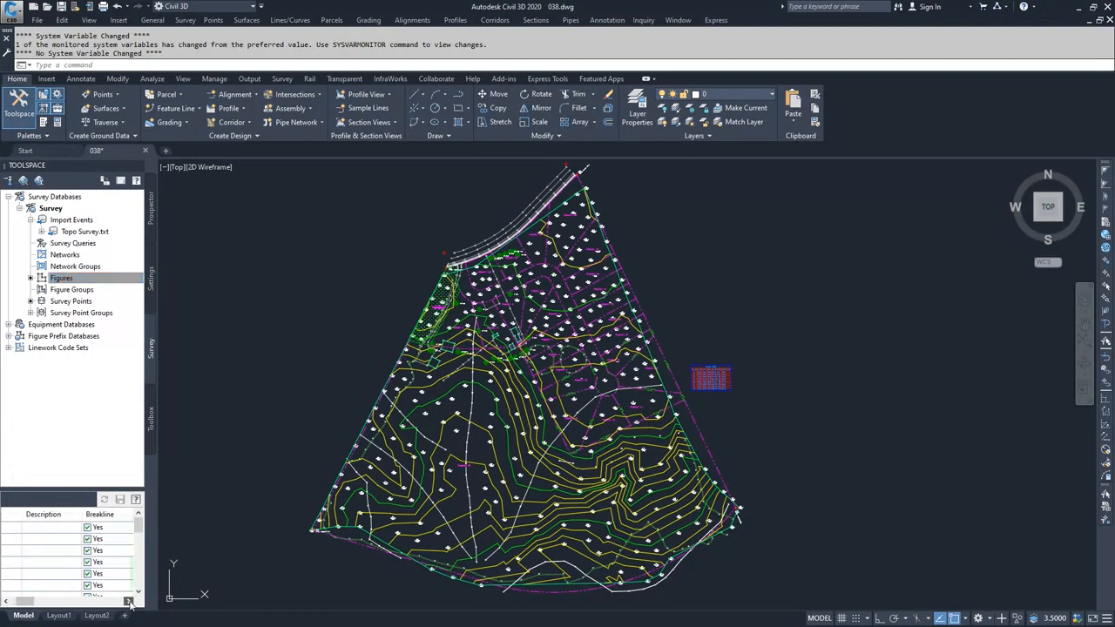
click(129, 601)
click(129, 601)
click(129, 601)
click(129, 601)
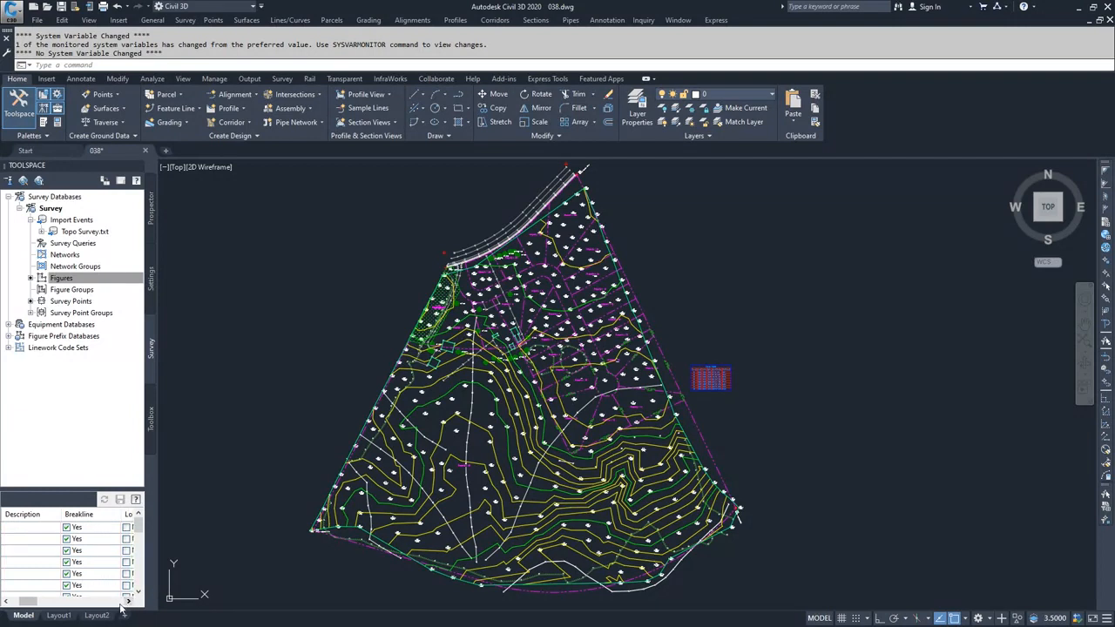
click(129, 601)
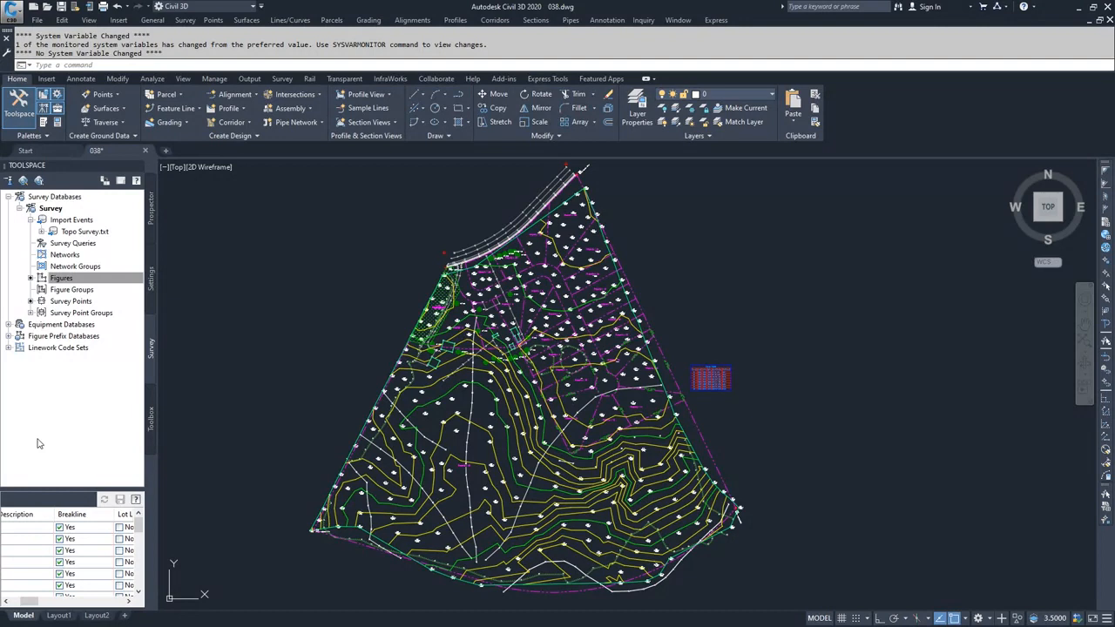
Start creating breaklines on surface EG from the survey figures, using those already marked as breaklines
right_click(70, 280)
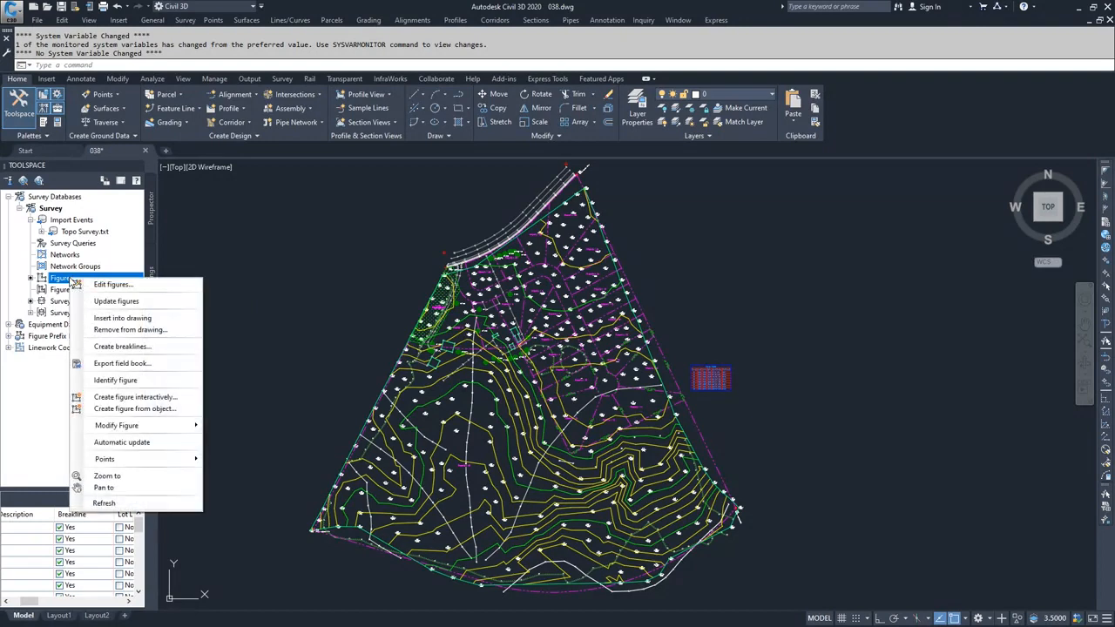
click(145, 347)
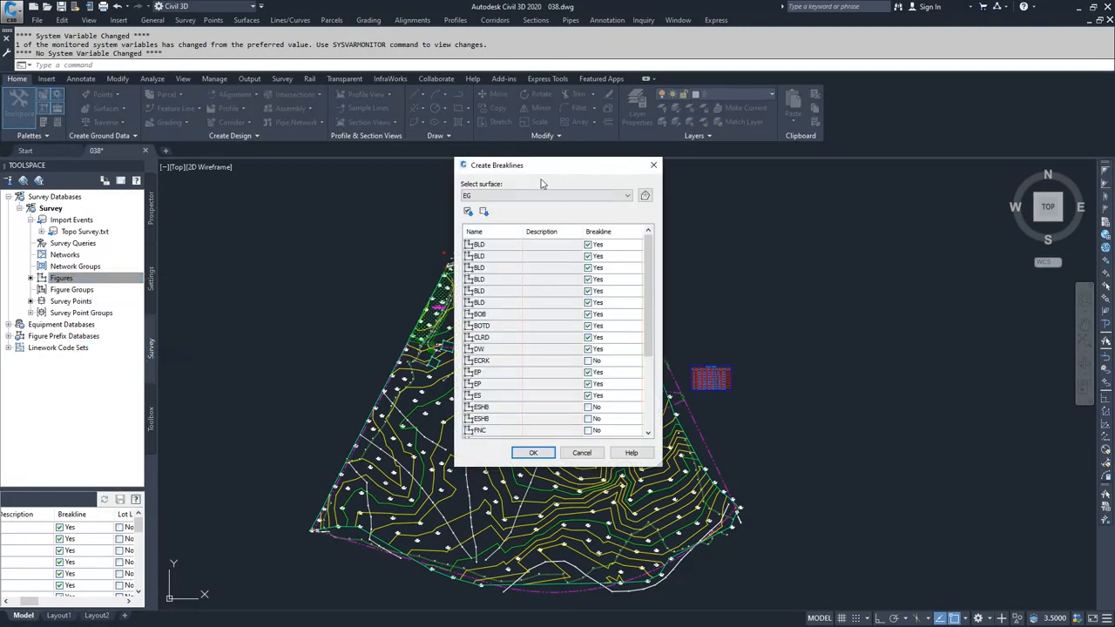
drag(536, 169, 836, 184)
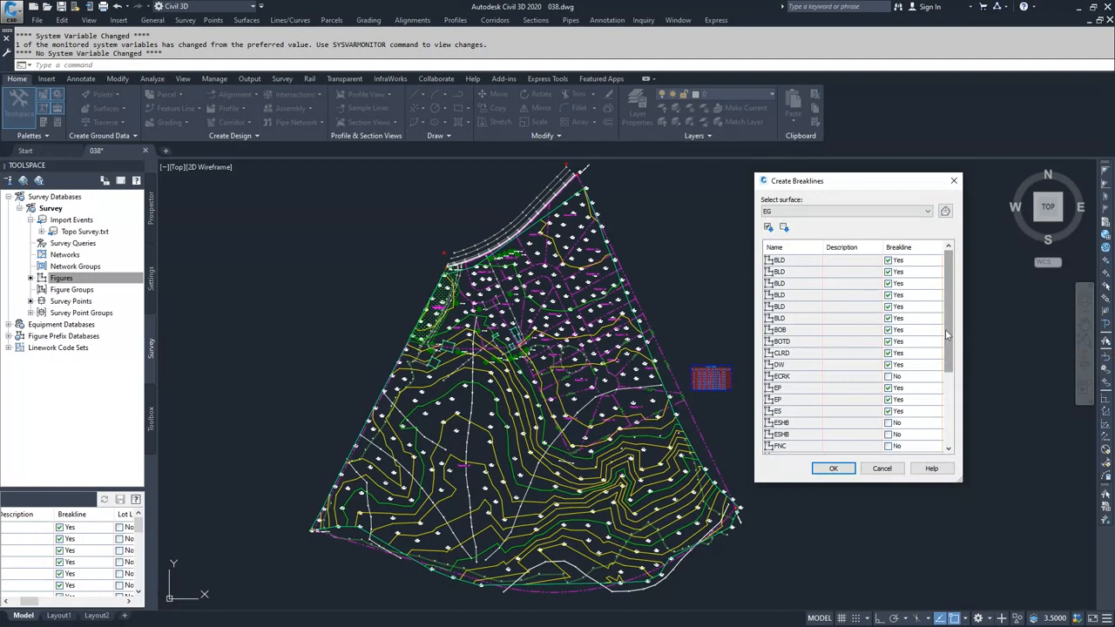
drag(945, 329, 950, 418)
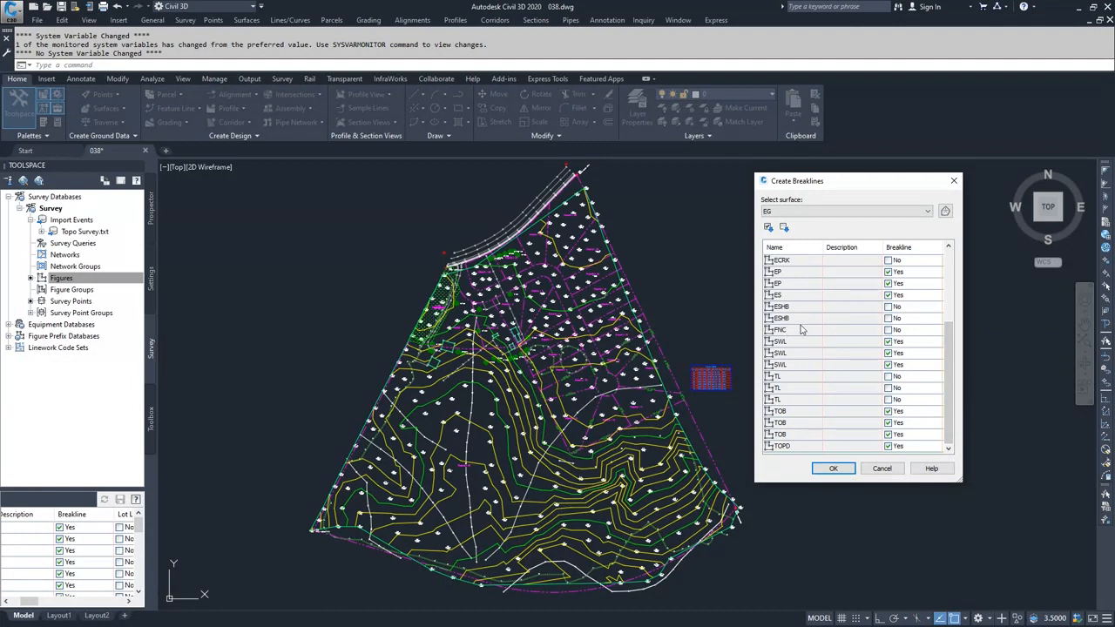
click(889, 330)
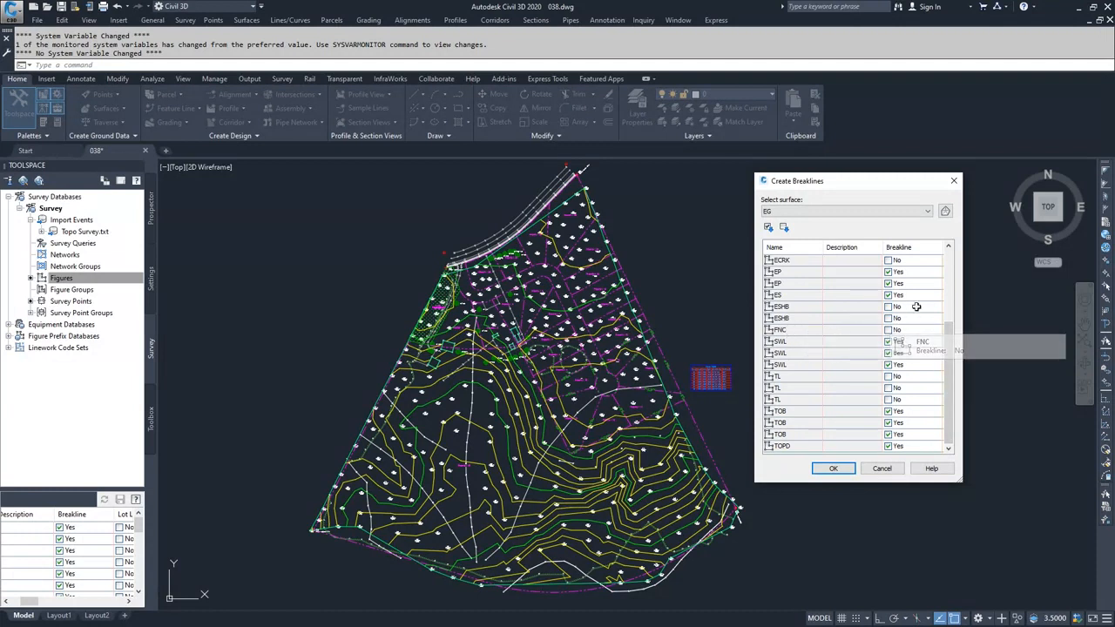
drag(950, 363, 946, 277)
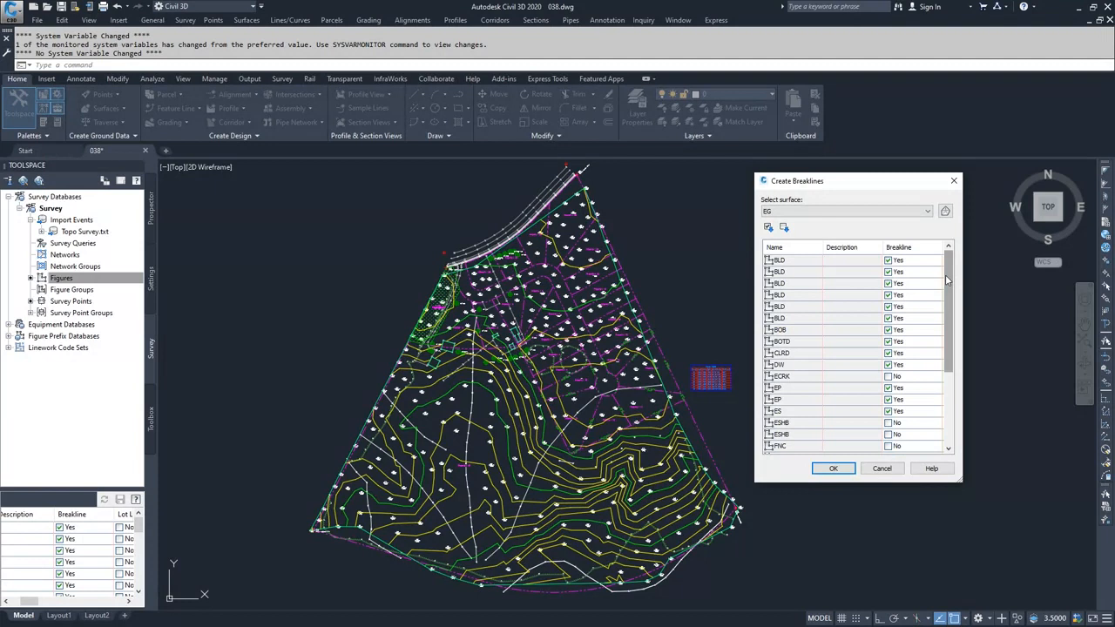
click(794, 211)
click(840, 222)
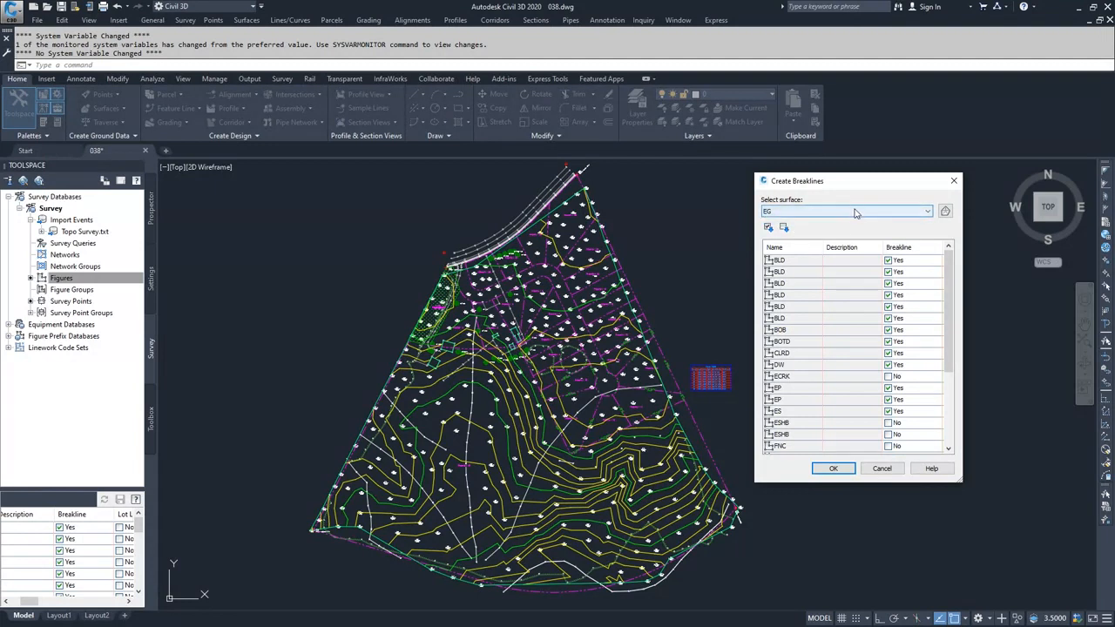
click(832, 468)
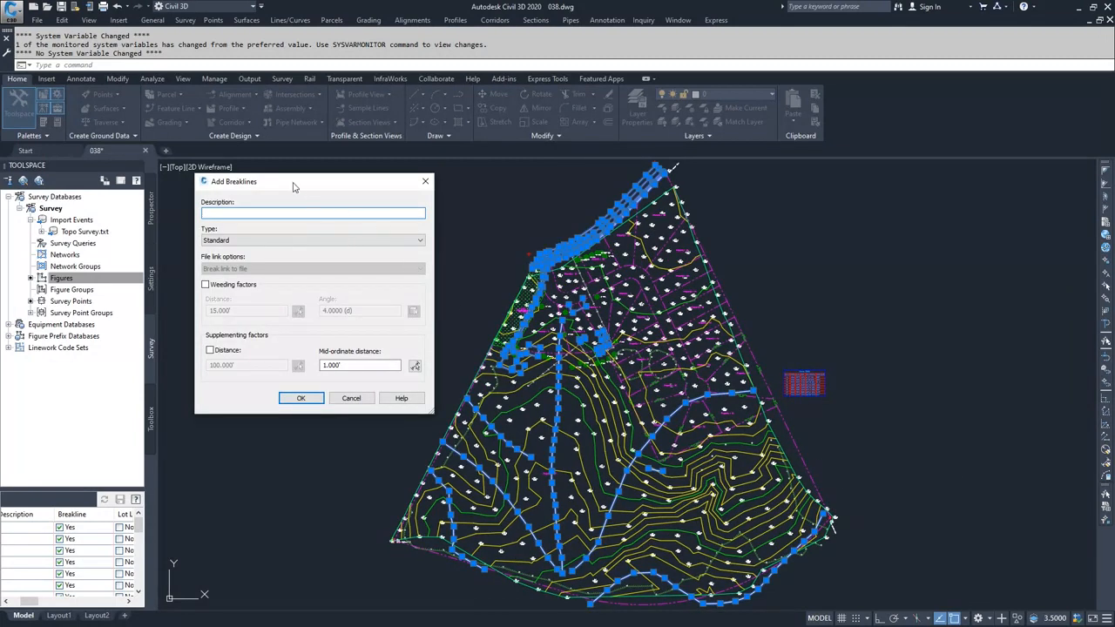
Add the figures as Standard breaklines with the description Survey, and dismiss the event list
drag(294, 184, 293, 202)
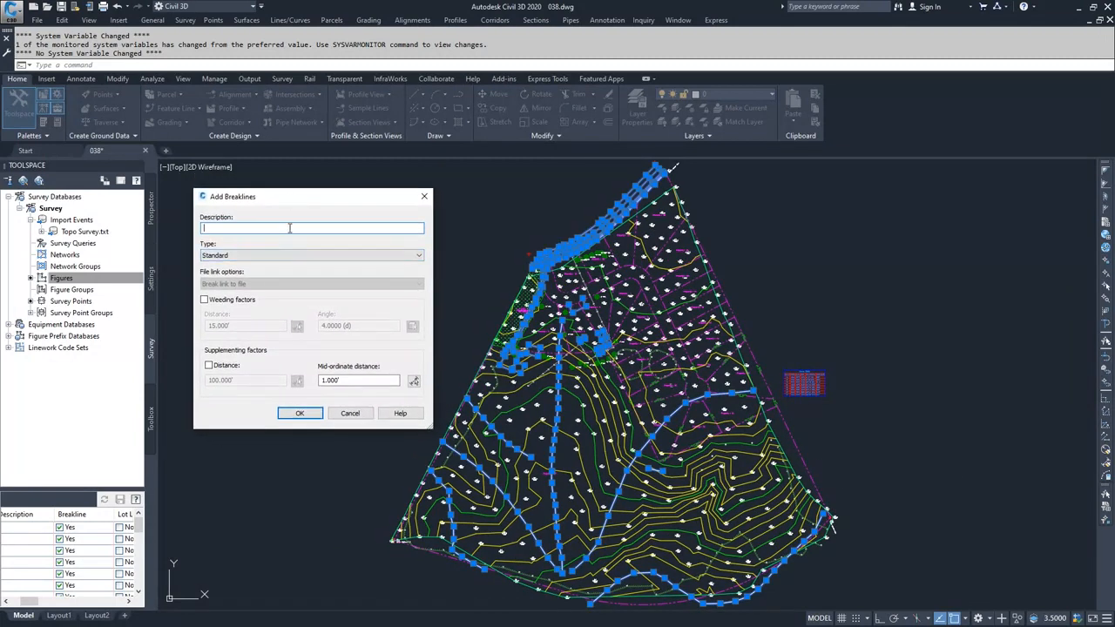
text(Survey)
click(380, 255)
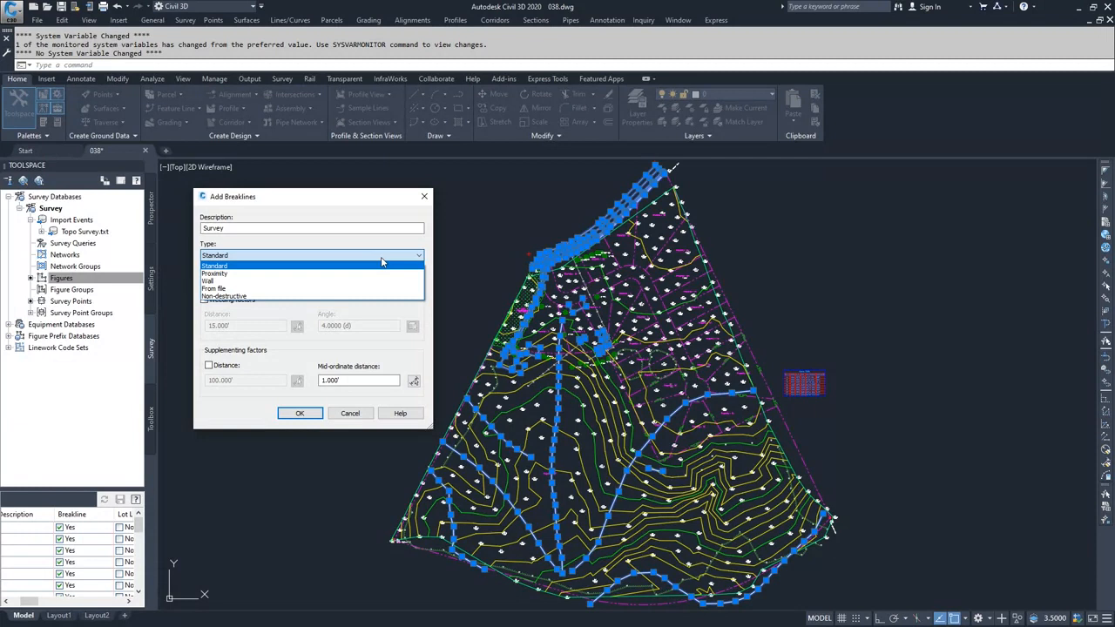
click(252, 266)
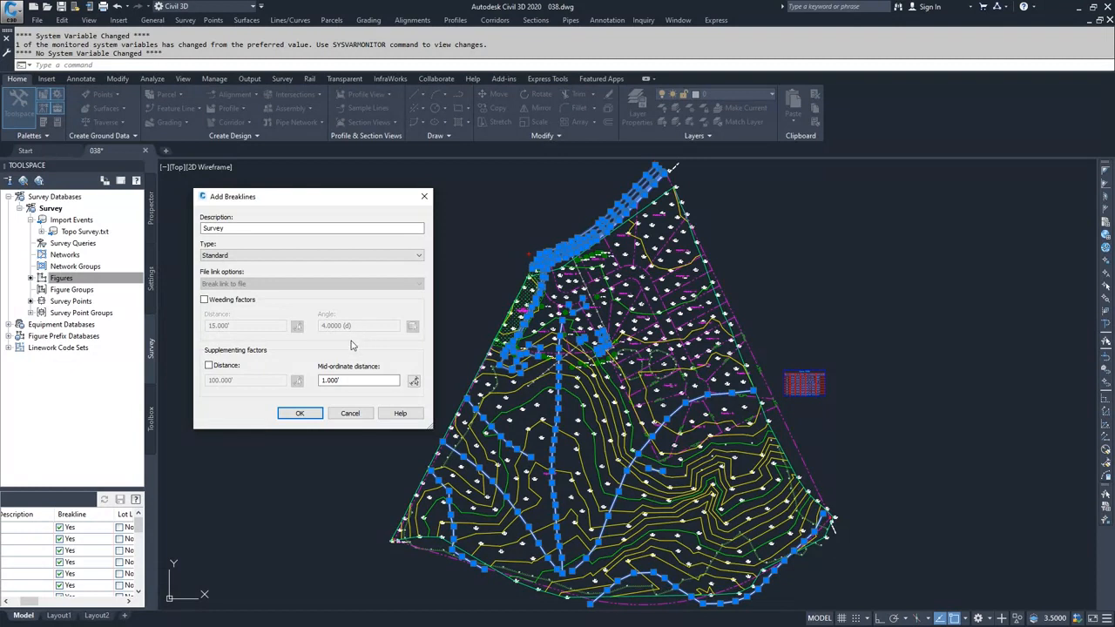
click(309, 415)
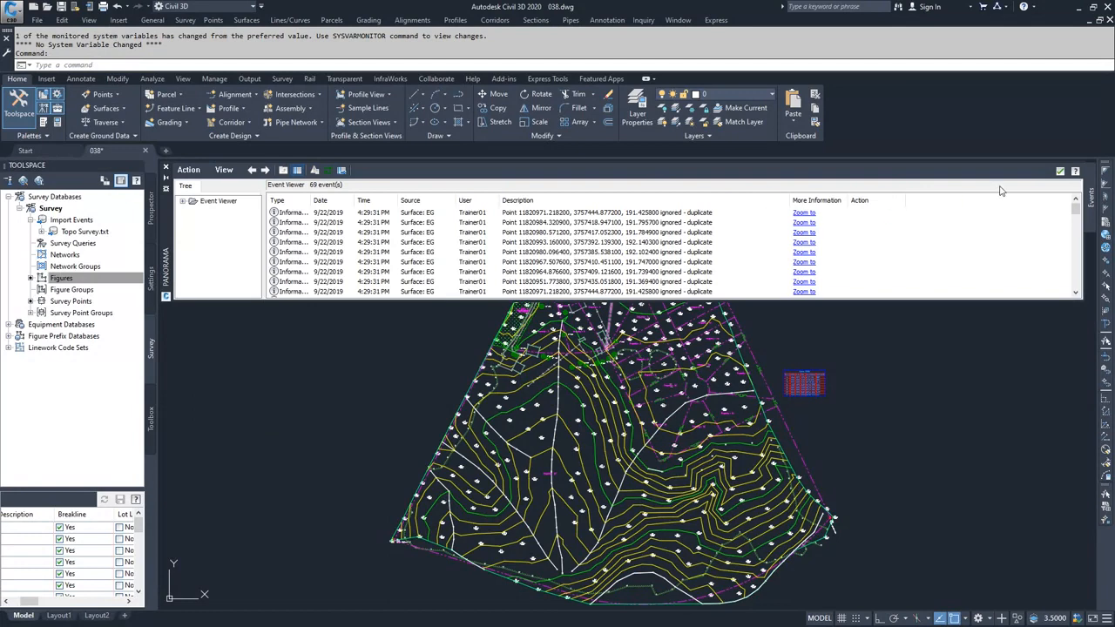
click(1060, 171)
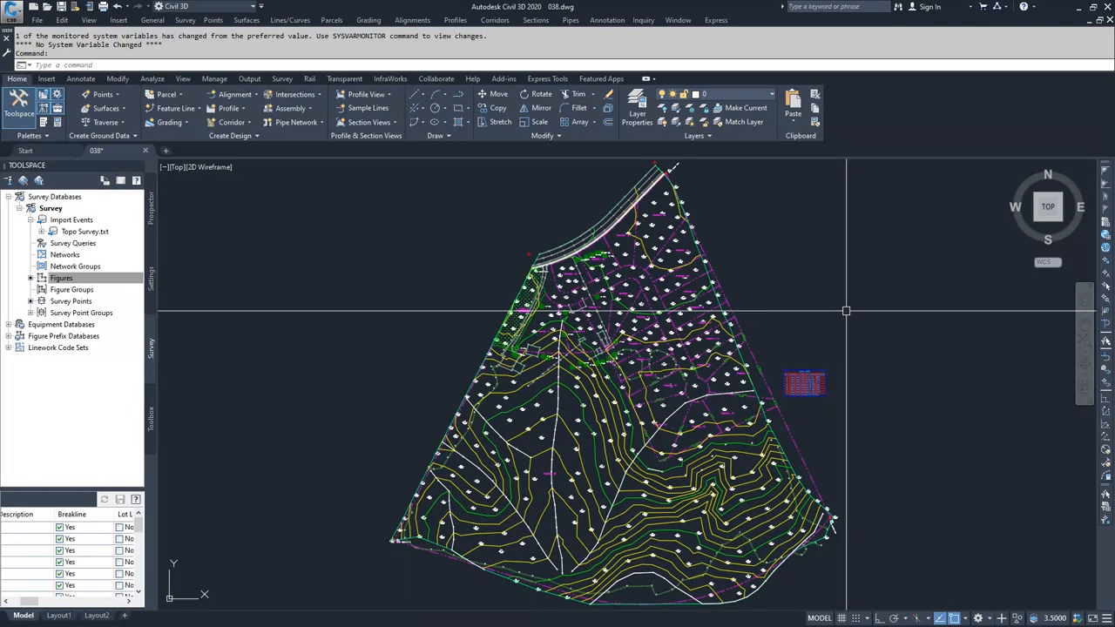
Check the breakline set in surface EG's definition and inspect the contours along the breakline around Properties 11 to 13
click(150, 222)
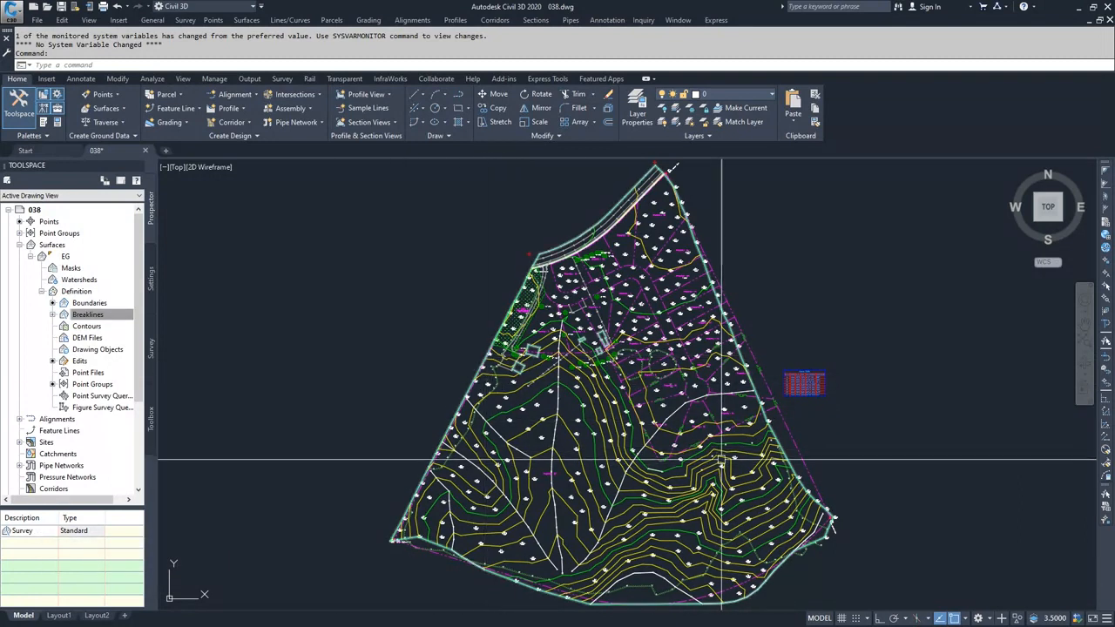
scroll(601, 345, up, 6)
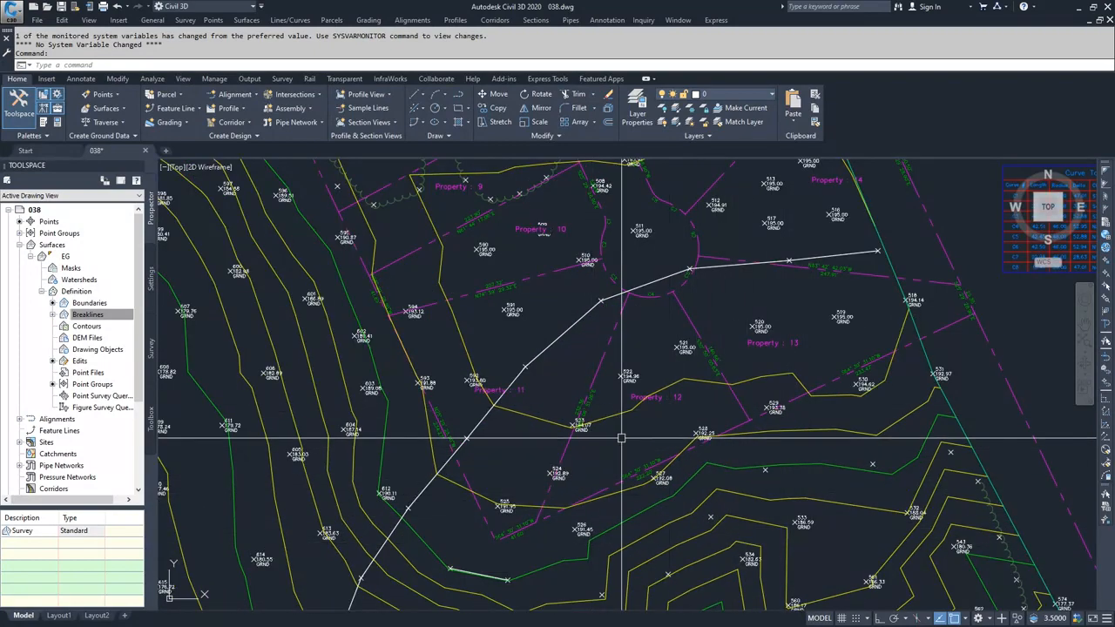
mouse_move(619, 441)
middle_down()
mouse_move(640, 453)
mouse_move(592, 443)
mouse_move(563, 394)
mouse_move(565, 364)
middle_up()
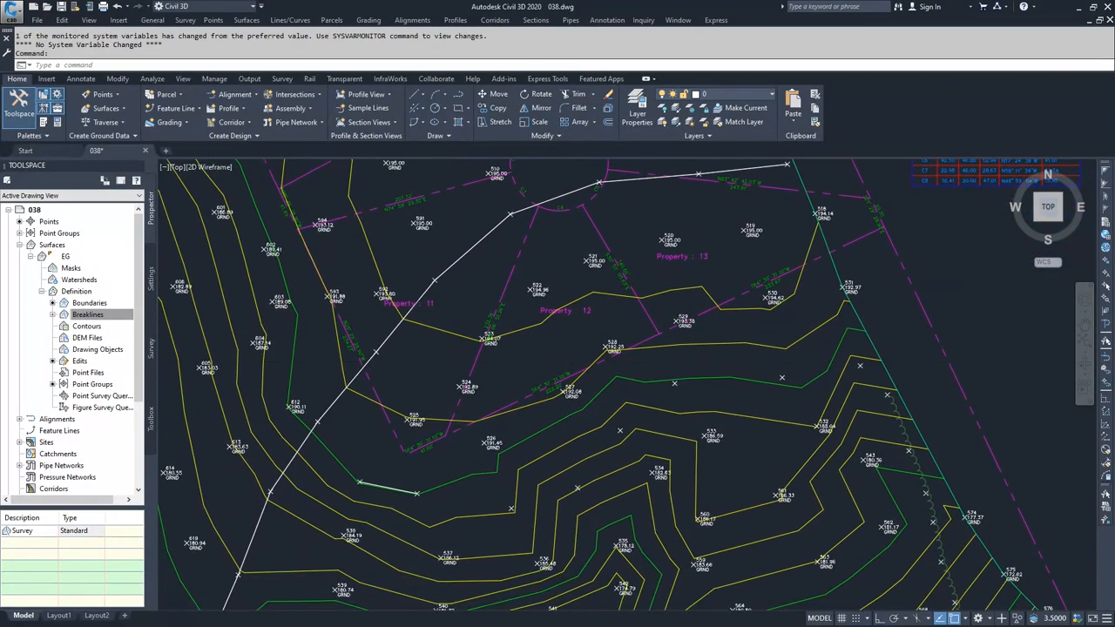
Examine the short breakline south of Property 11 and review the properties of the survey point at its east end
scroll(365, 491, up, 6)
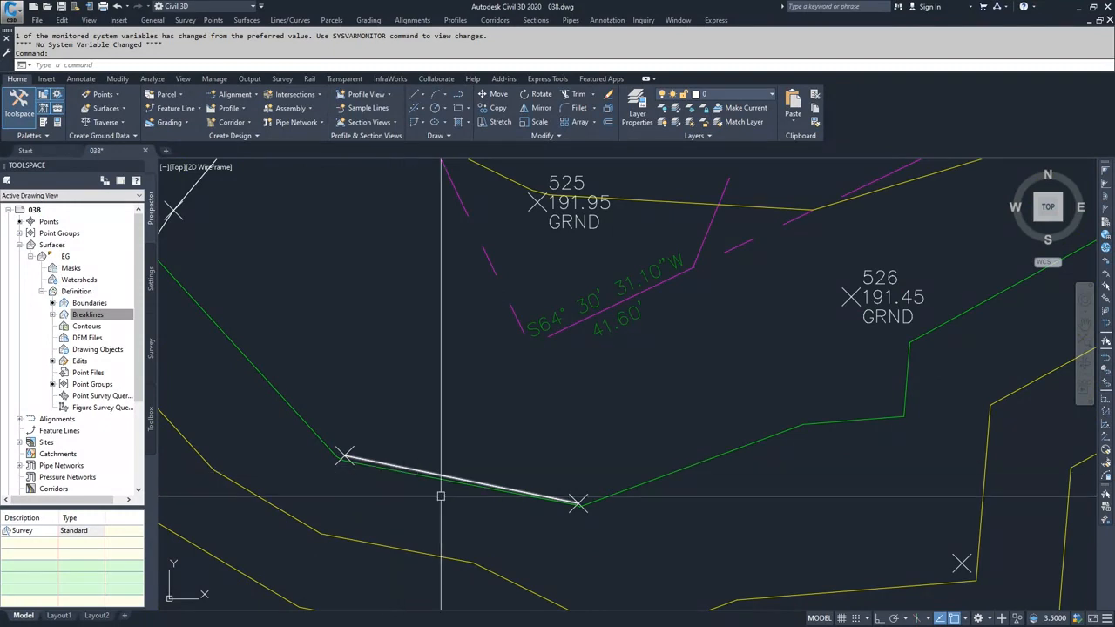
mouse_move(587, 499)
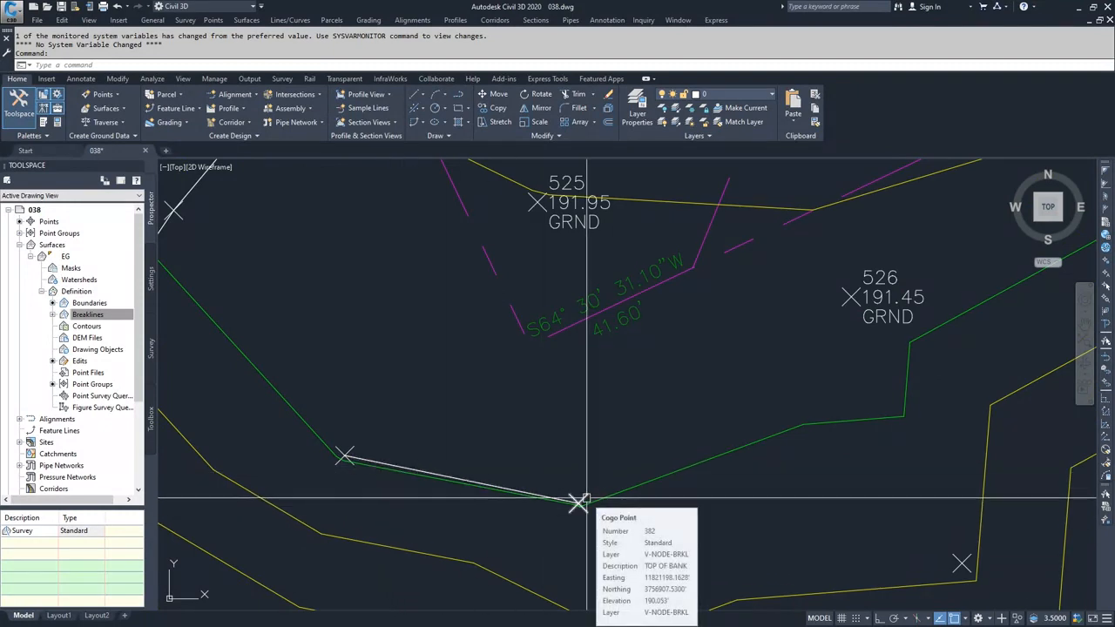
scroll(587, 500, down, 4)
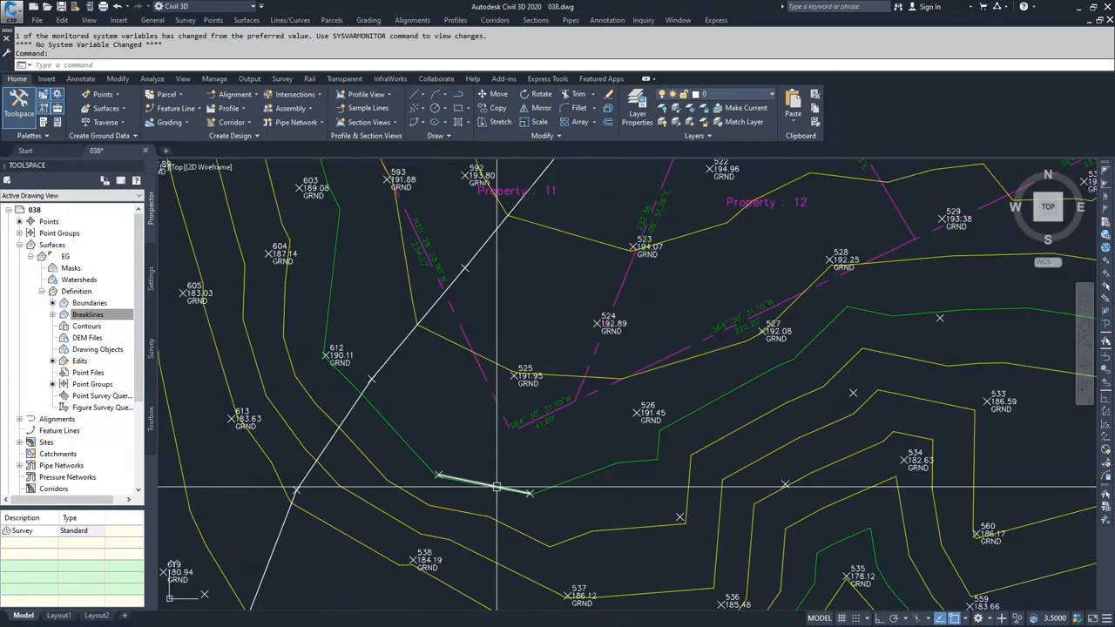
scroll(615, 500, down, 4)
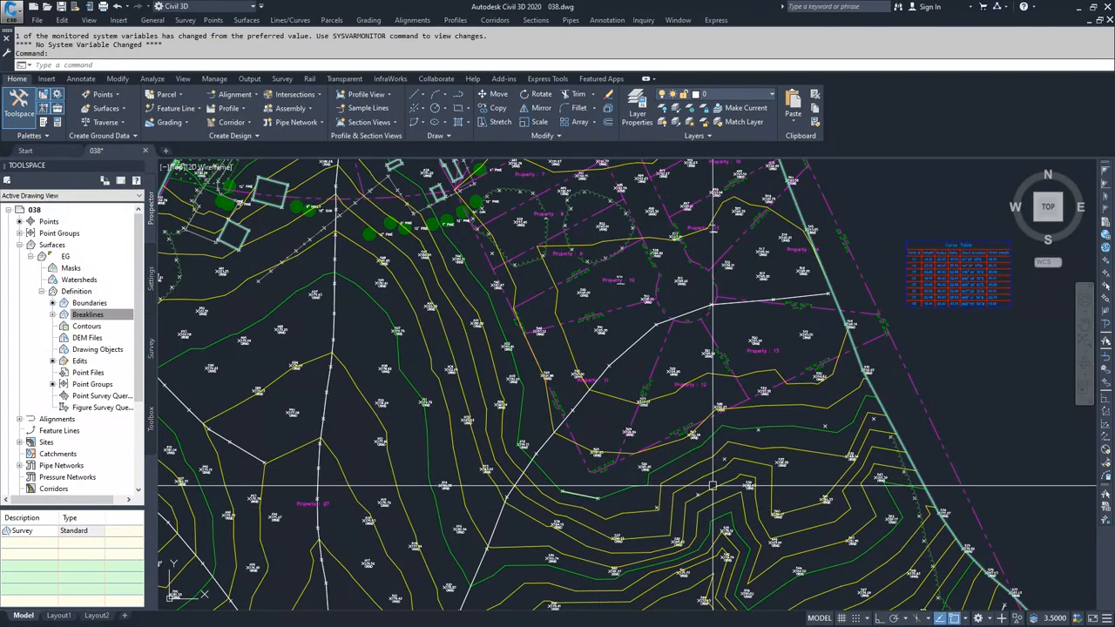
scroll(601, 505, up, 8)
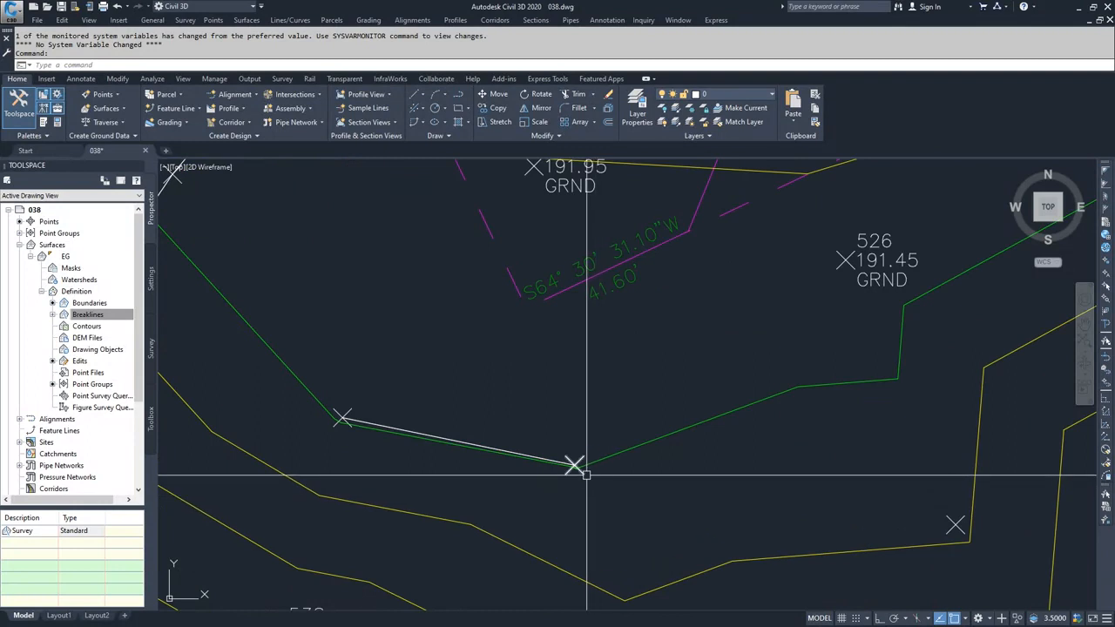
click(575, 466)
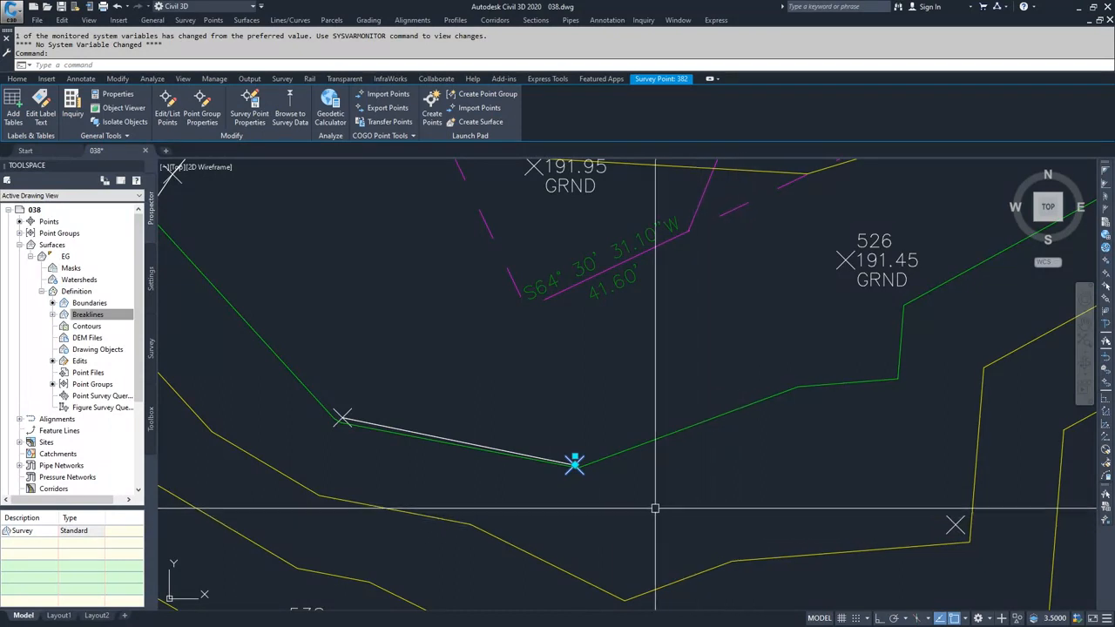
click(122, 96)
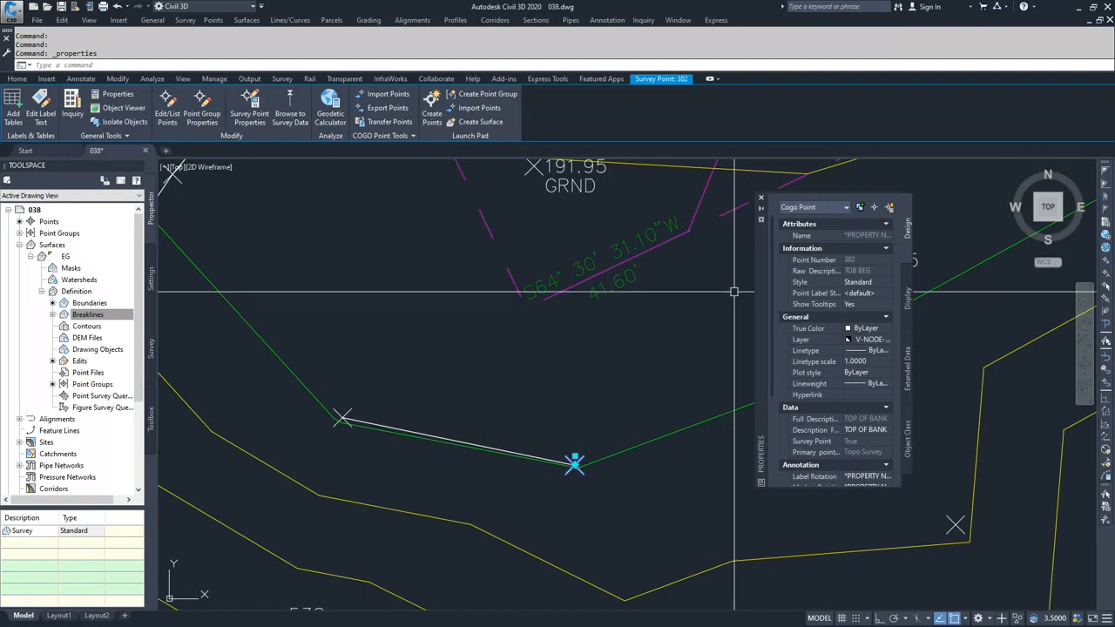
click(761, 199)
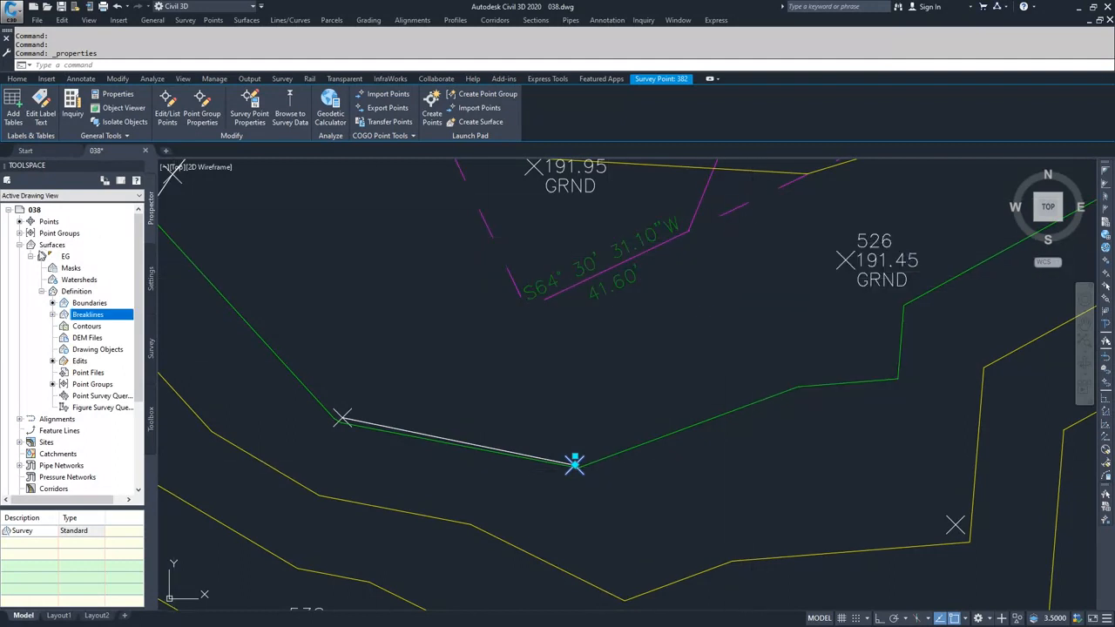
Start a new point group in the drawing and name it TOB
click(46, 233)
click(19, 233)
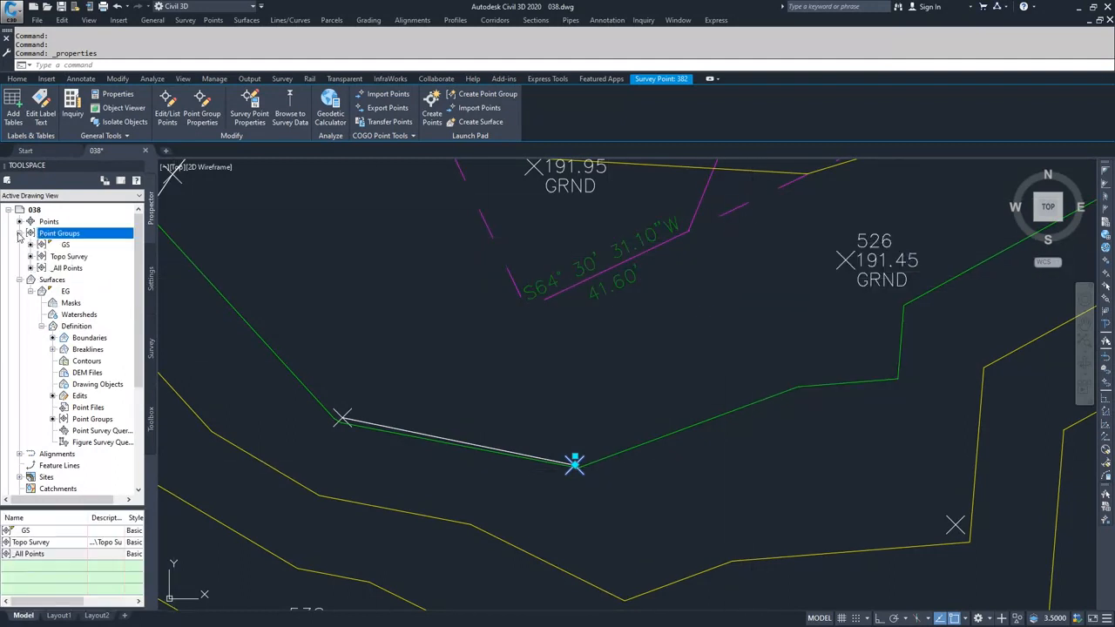
right_click(70, 239)
click(101, 257)
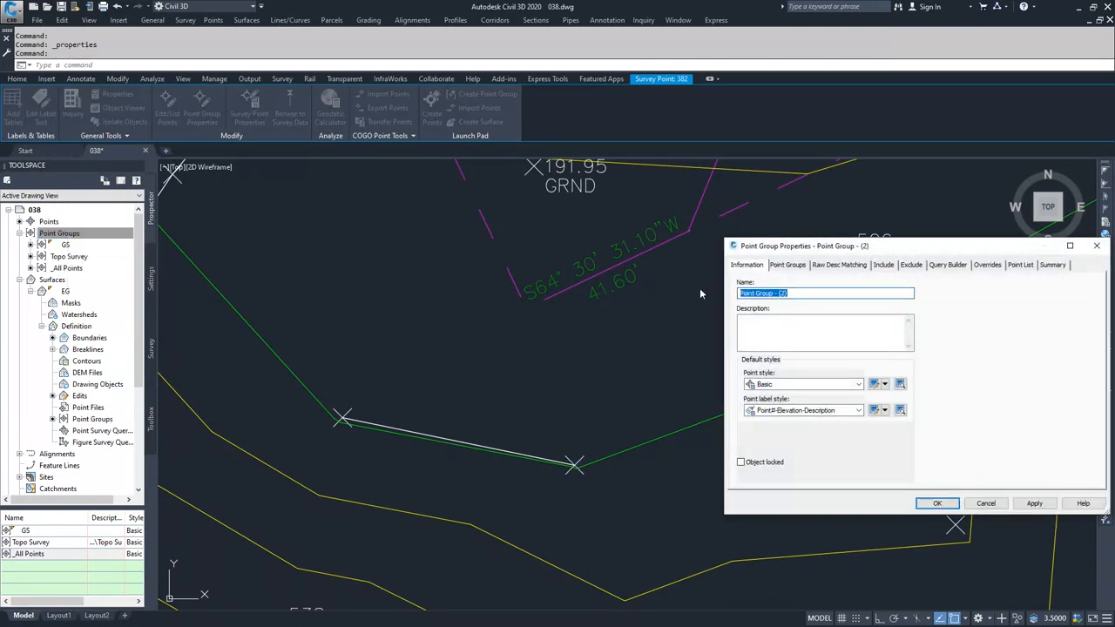
text(TOB)
Include the points matching raw description code TOB* in the group, keep its default styles, and create it
click(849, 266)
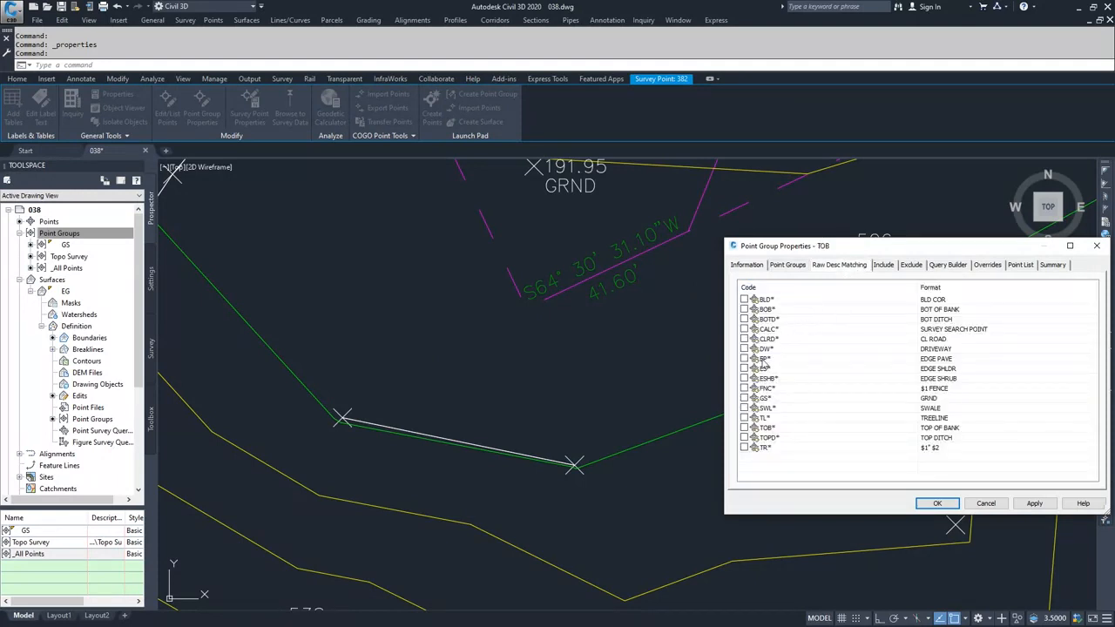
click(744, 427)
click(747, 265)
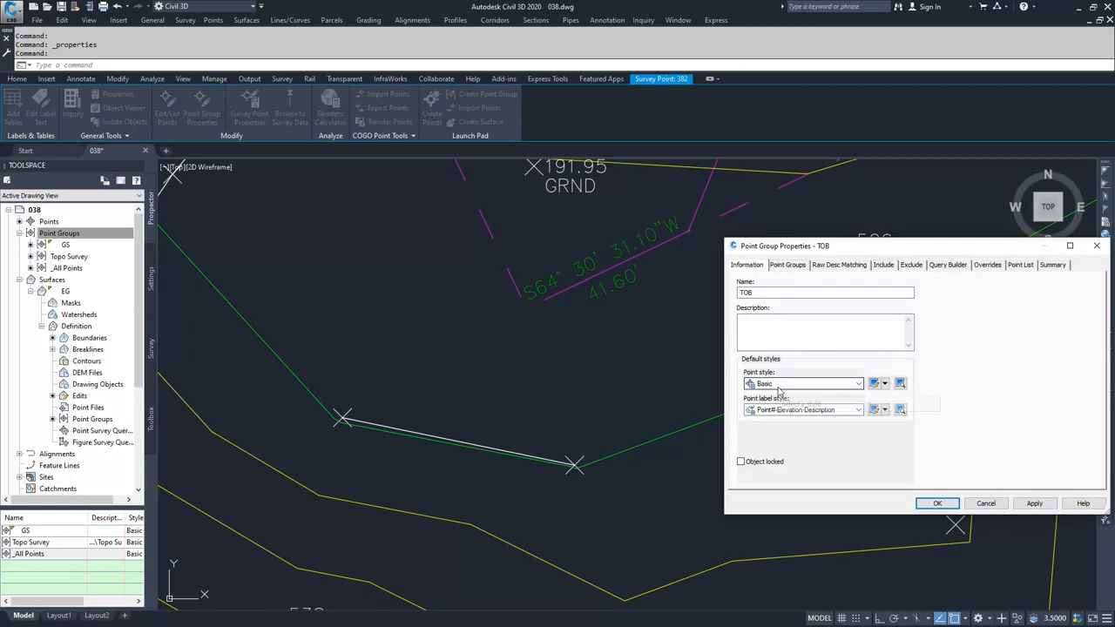
click(1037, 503)
click(942, 504)
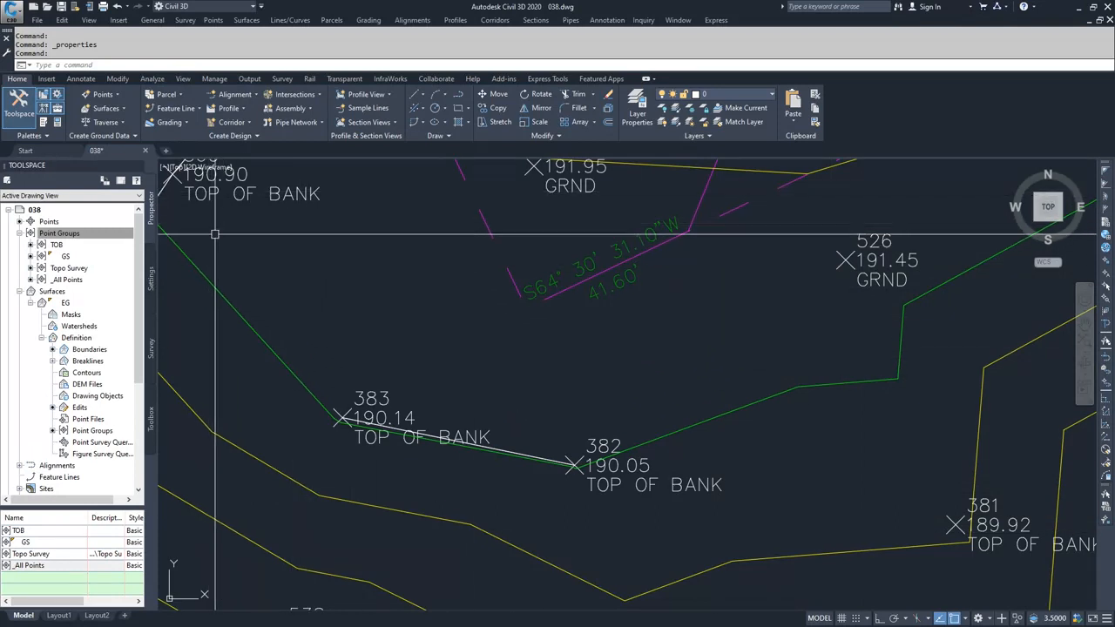
Add the TOB point group to surface EG's definition and check the contours around the top-of-bank points
scroll(748, 478, down, 2)
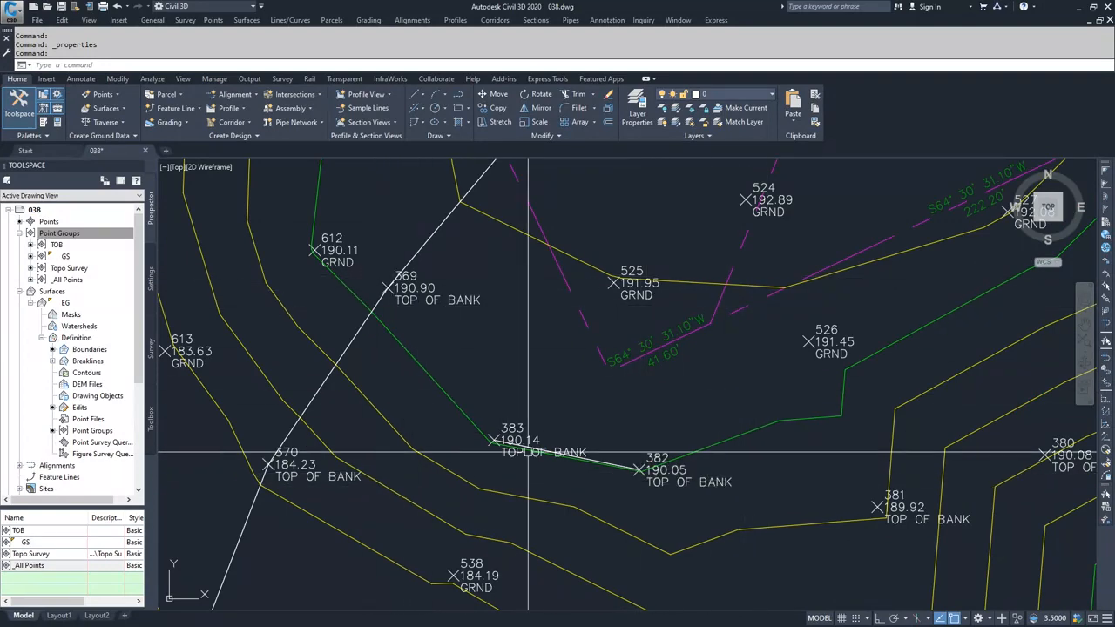
middle_drag(862, 526, 523, 503)
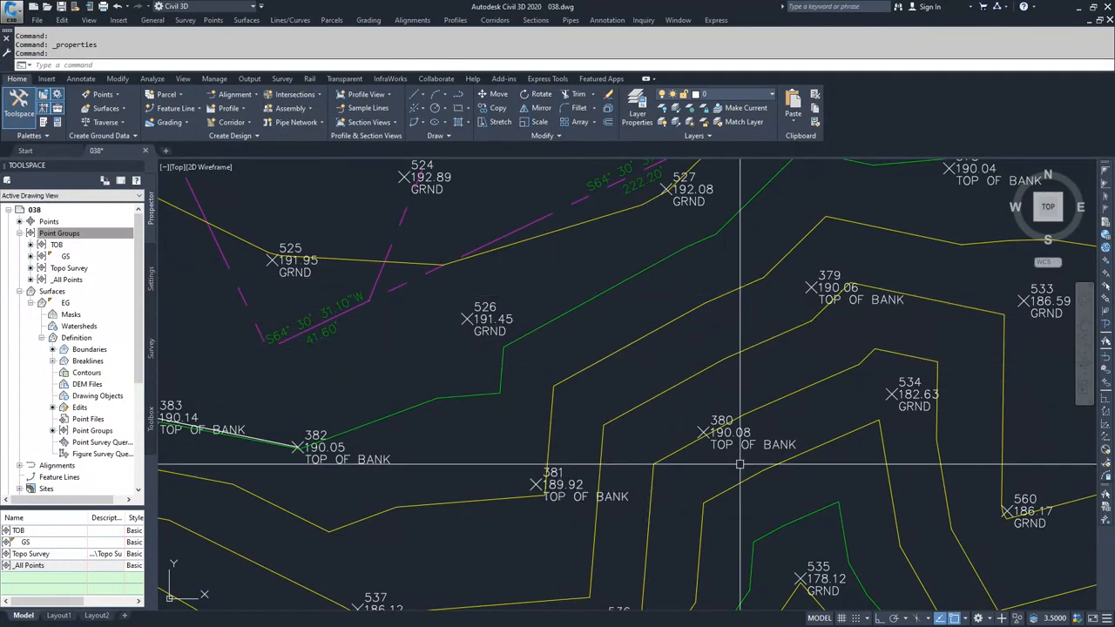
scroll(716, 491, down, 4)
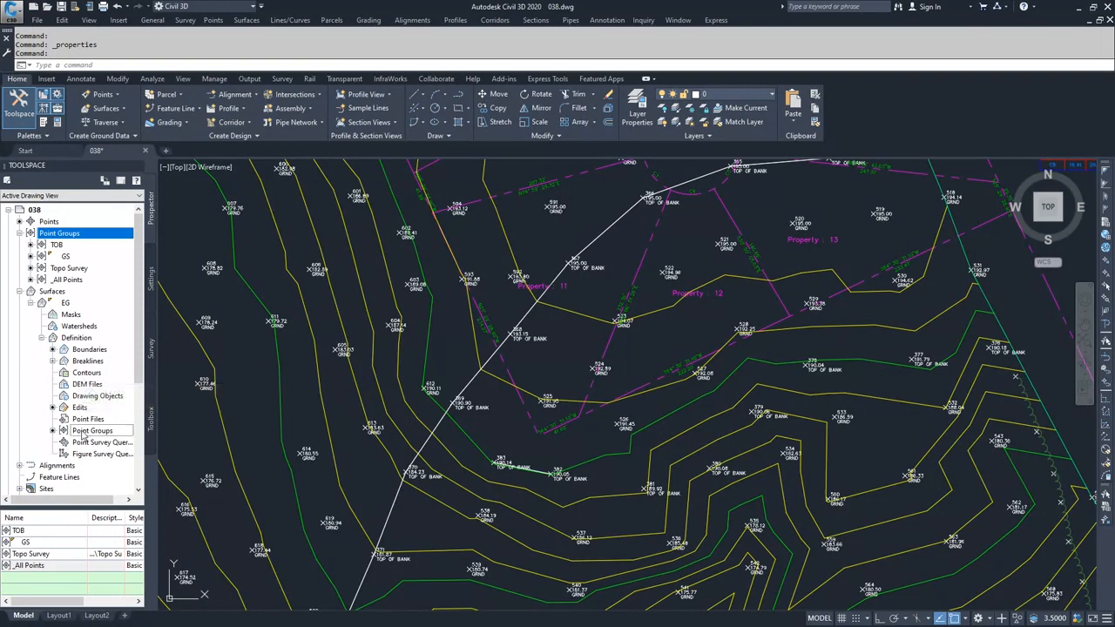
click(83, 432)
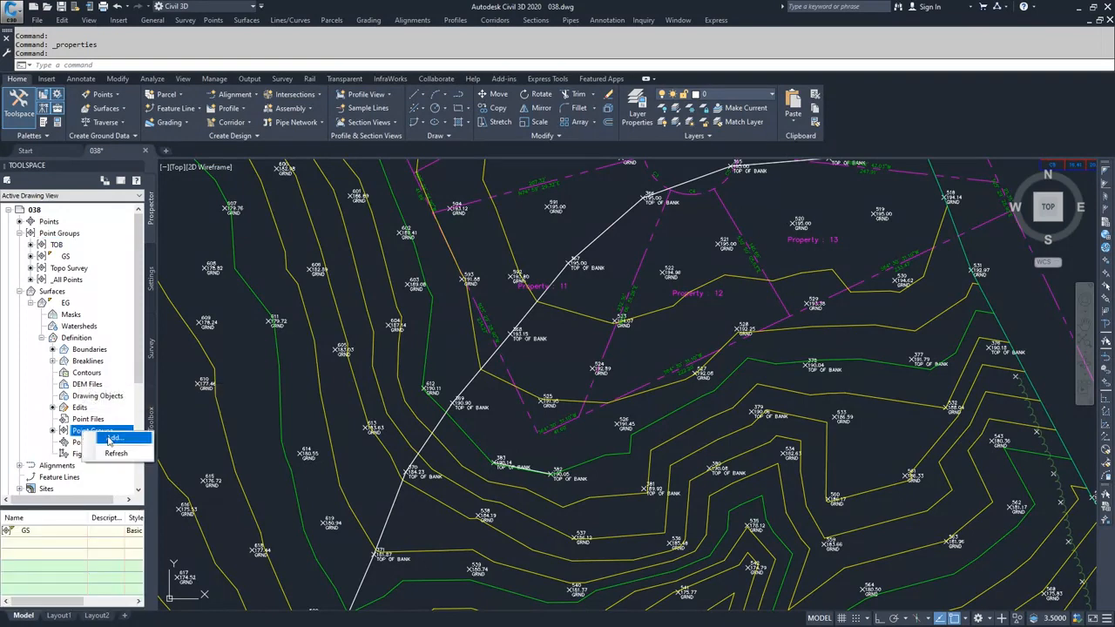
click(111, 438)
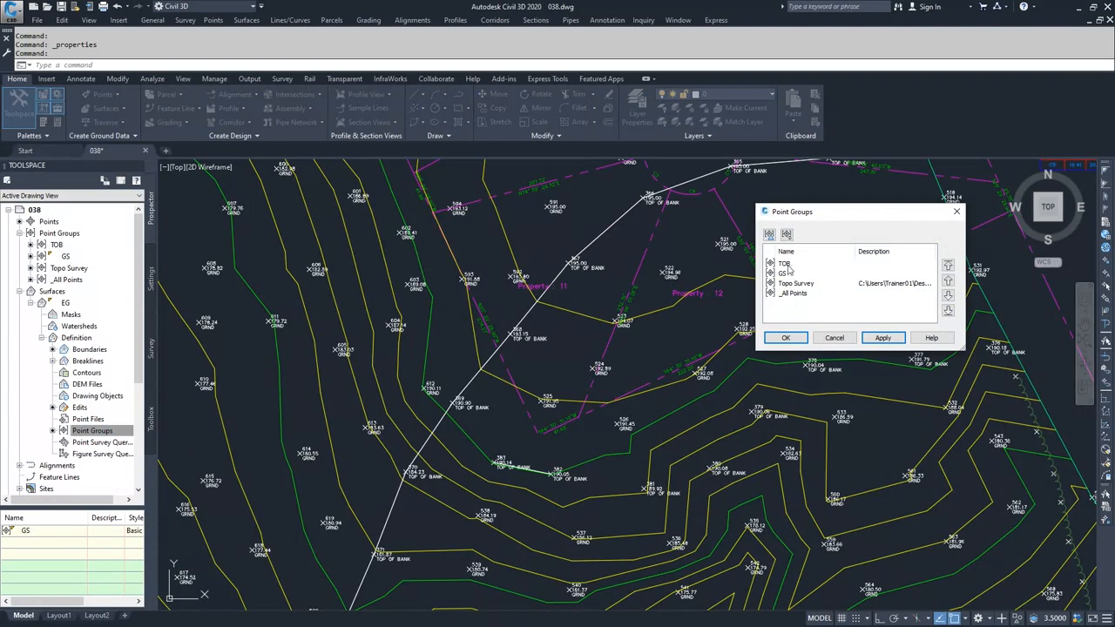
click(798, 338)
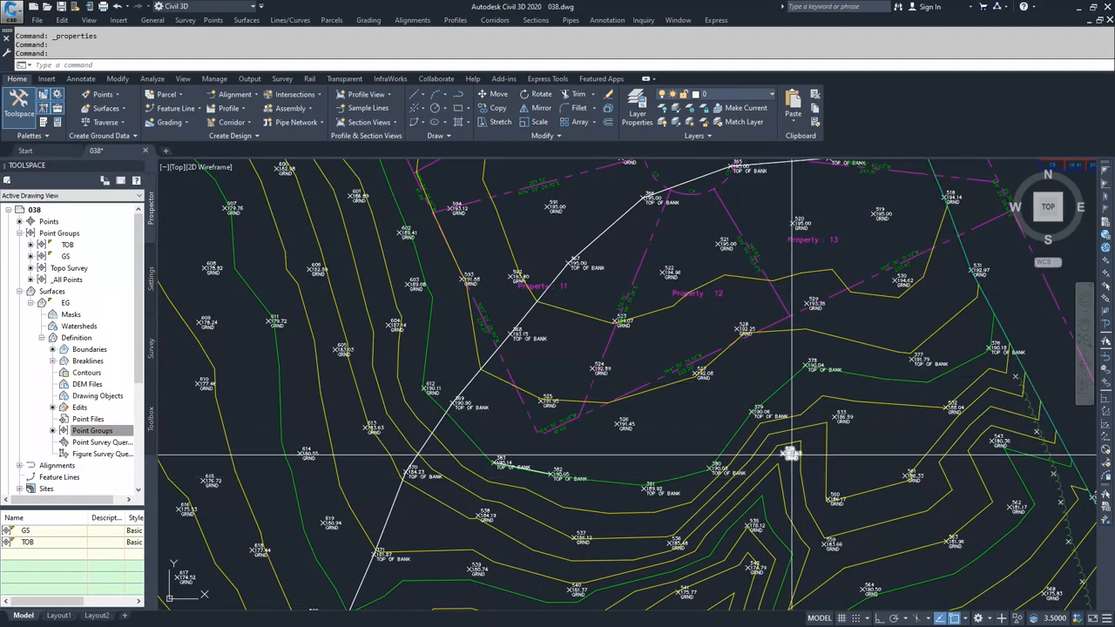
mouse_move(758, 407)
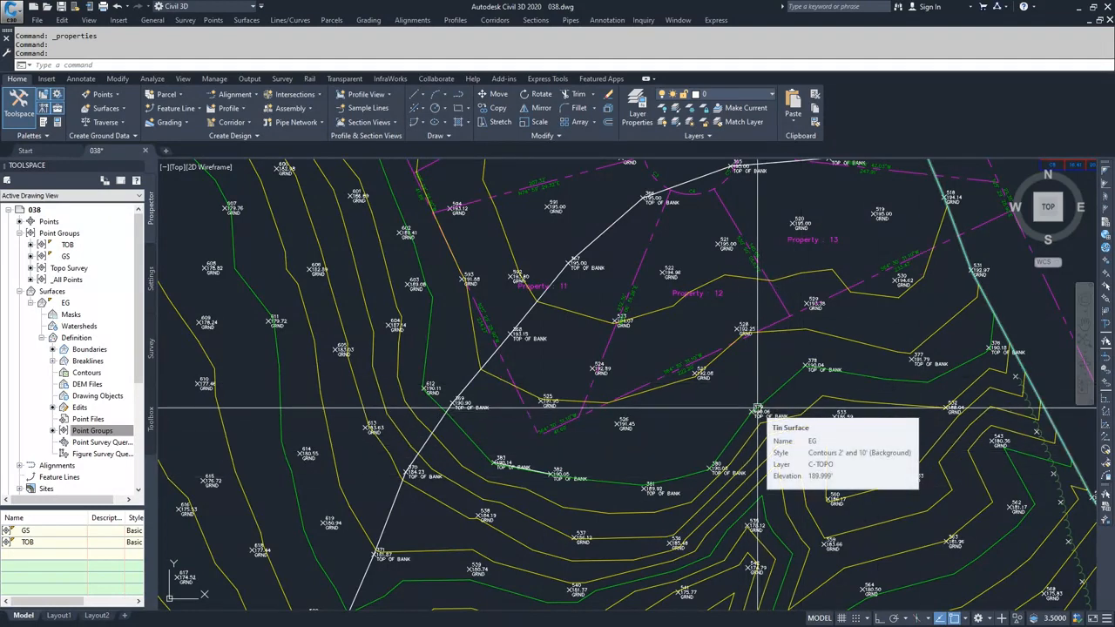